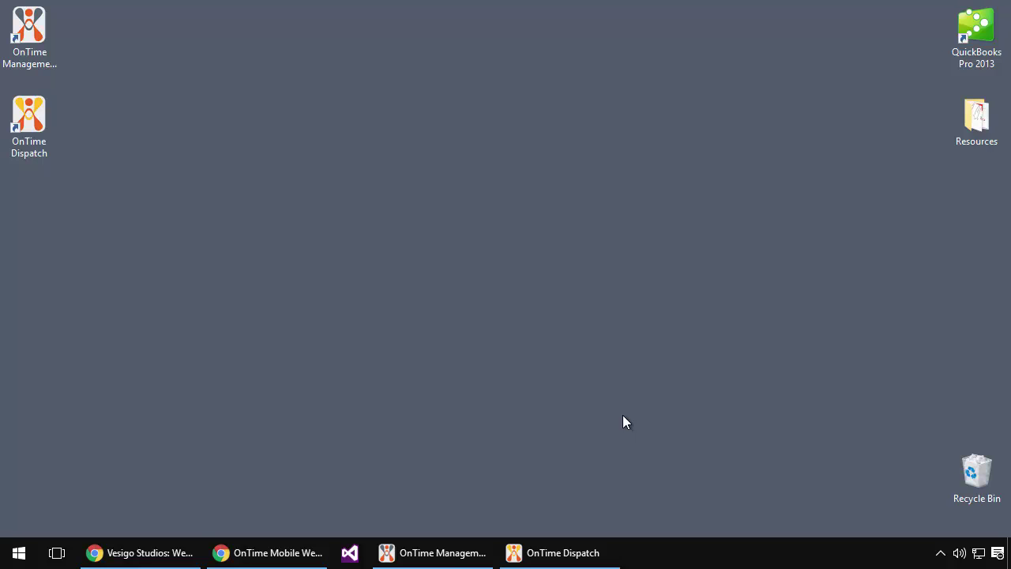
Open the Order Entry form in the OnTime Customer Web Portal.
{"action": "left_click", "coordinate": [153, 555]}
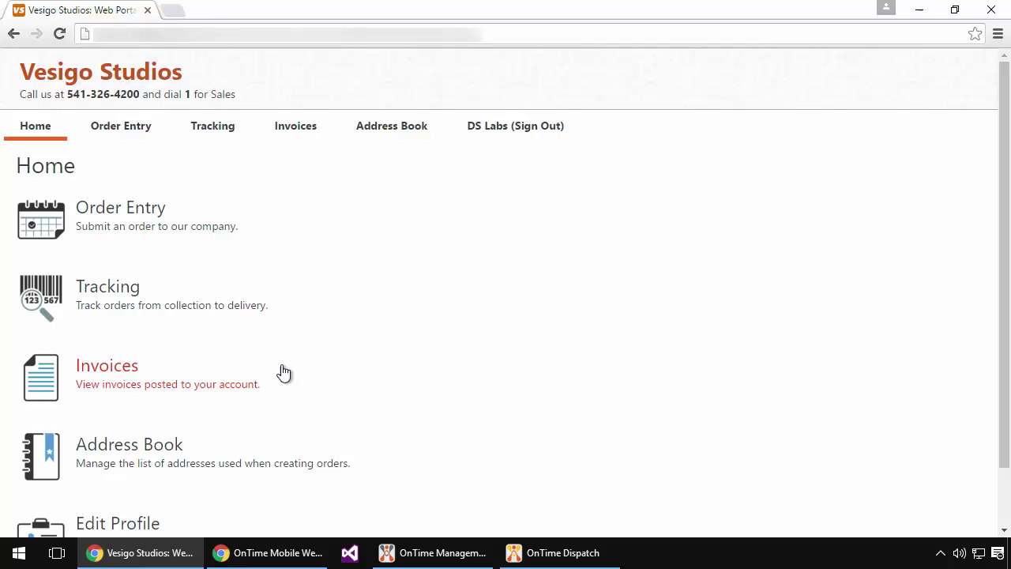
{"action": "left_click", "coordinate": [95, 224]}
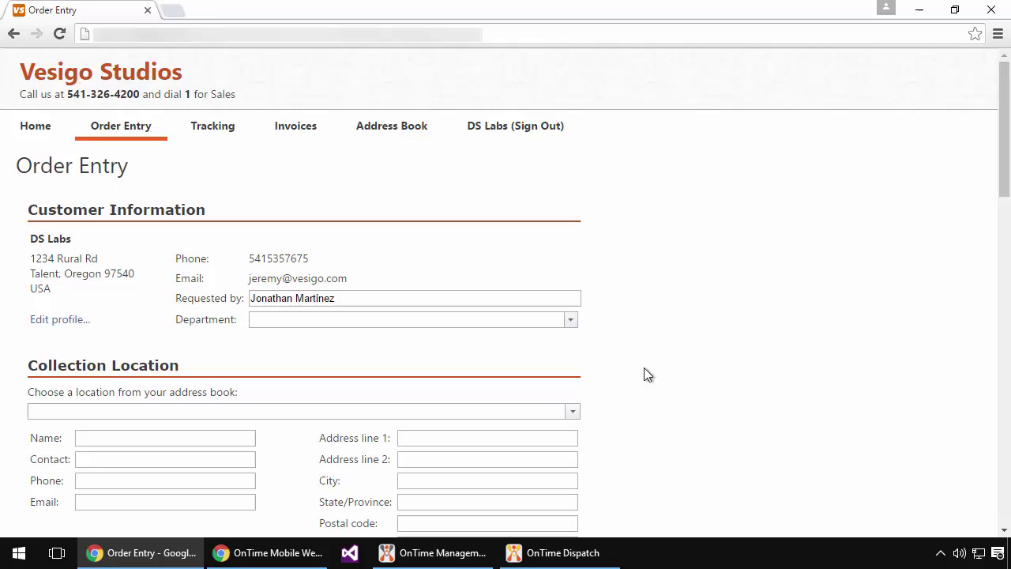
{"action": "scroll", "coordinate": [643, 375], "scroll_direction": "down", "scroll_amount": 2}
Set collection to OR - Medford: Location 1 and delivery to Rogue River Location 2.
{"action": "left_click", "coordinate": [573, 255]}
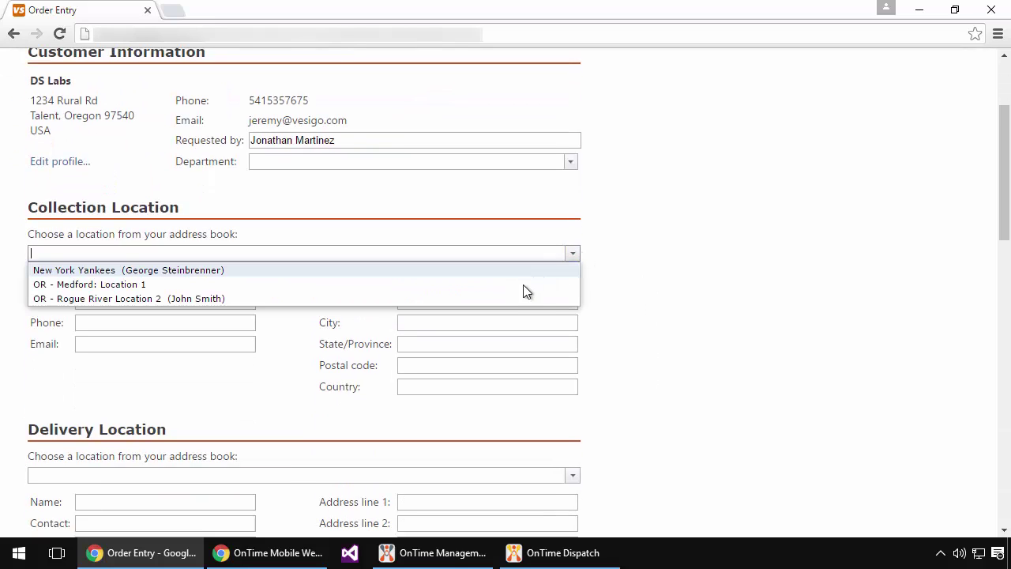
{"action": "left_click", "coordinate": [523, 286]}
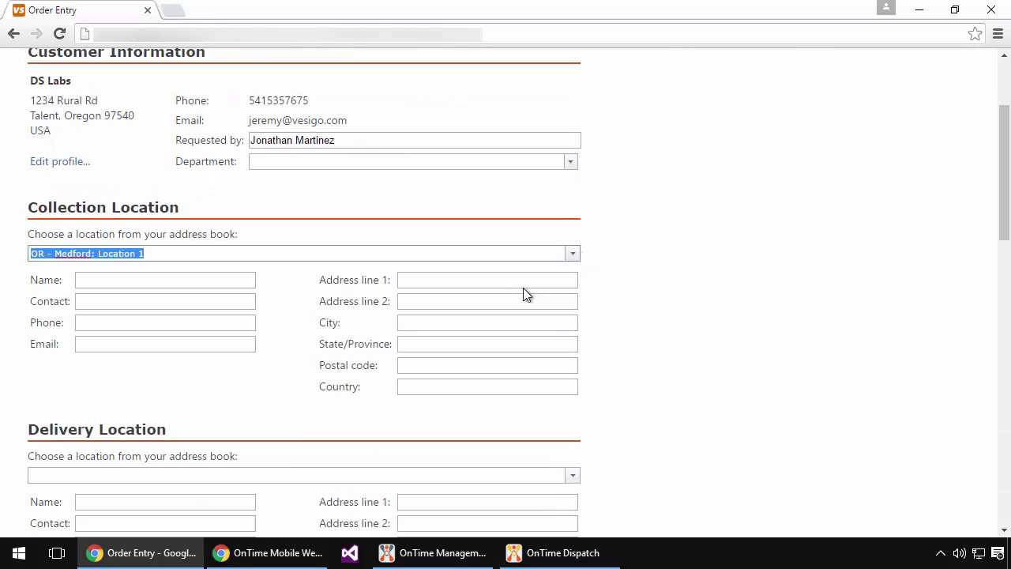
{"action": "left_click", "coordinate": [573, 476]}
{"action": "left_click", "coordinate": [535, 520]}
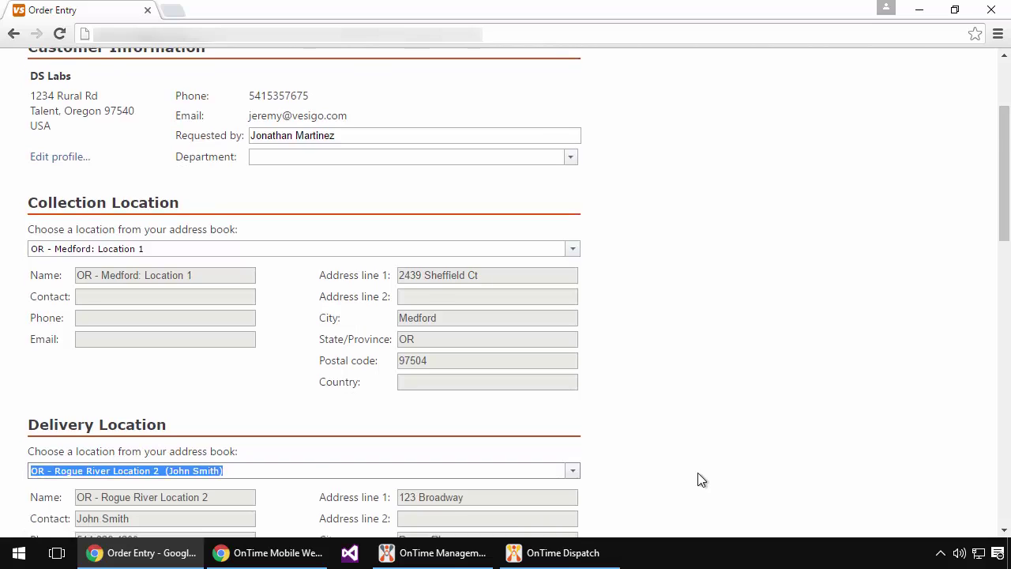
{"action": "scroll", "coordinate": [698, 474], "scroll_direction": "down", "scroll_amount": 5}
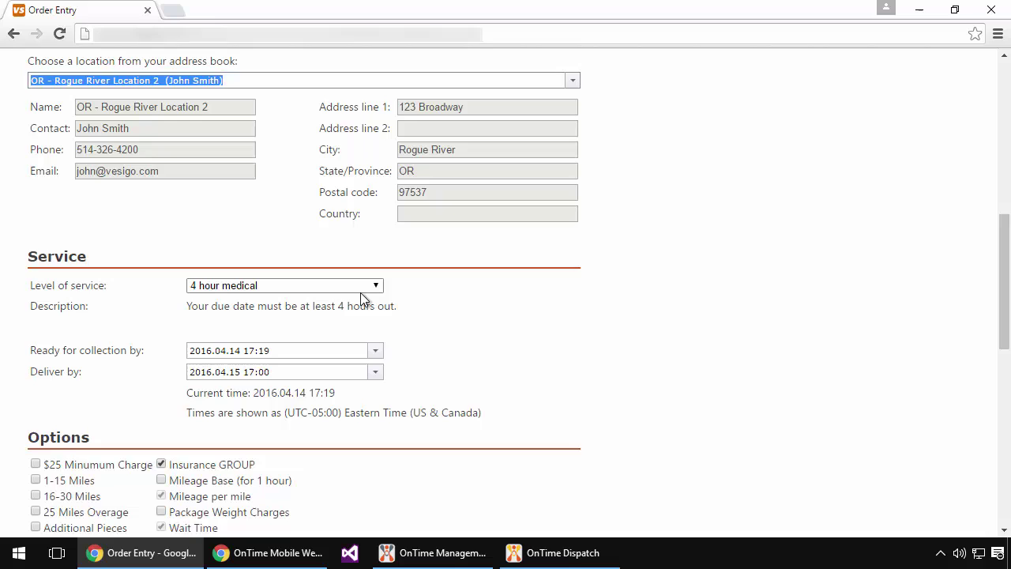
{"action": "scroll", "coordinate": [522, 356], "scroll_direction": "down", "scroll_amount": 3}
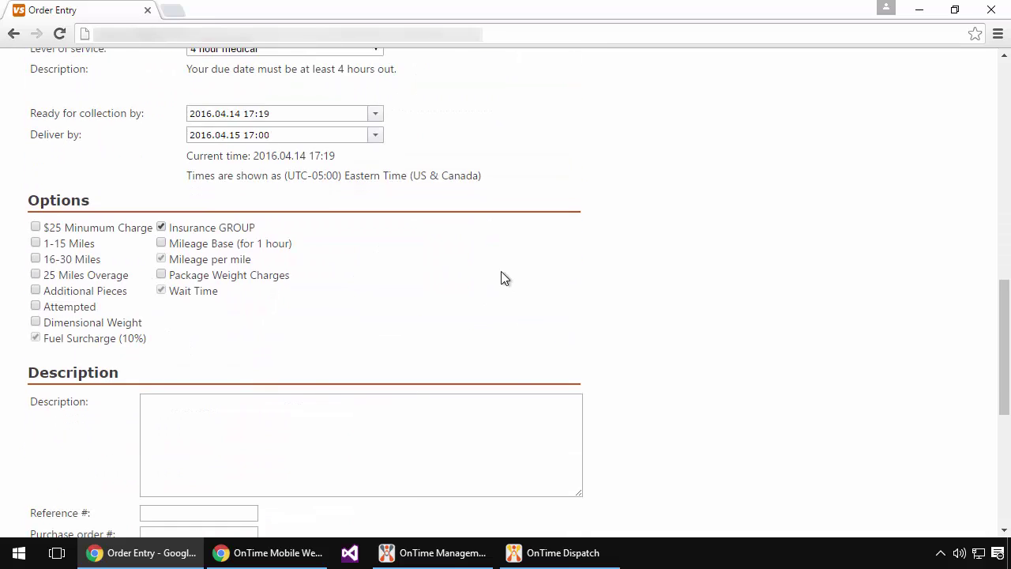
Enter description 'Legal paperwork', a reference number and quantity 2, then submit the order.
{"action": "scroll", "coordinate": [518, 339], "scroll_direction": "down", "scroll_amount": 2}
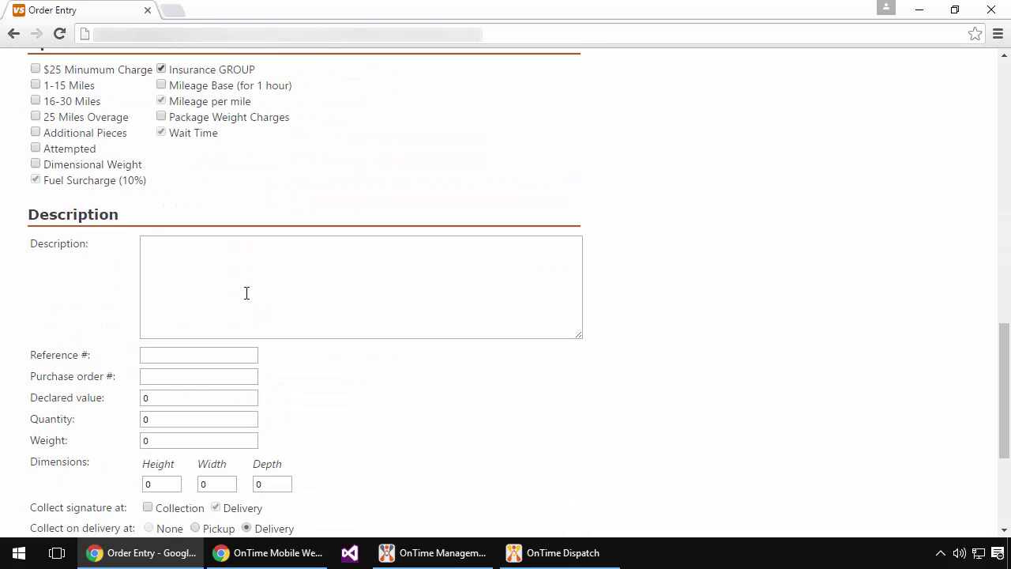
{"action": "left_click", "coordinate": [247, 293]}
{"action": "type", "text": "Legal paperwork"}
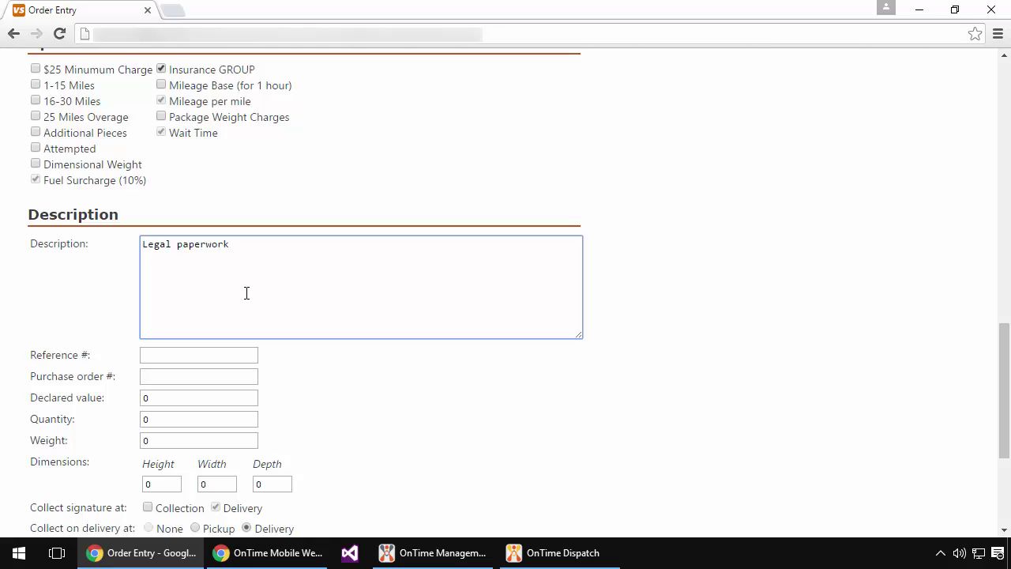
{"action": "left_click", "coordinate": [206, 355]}
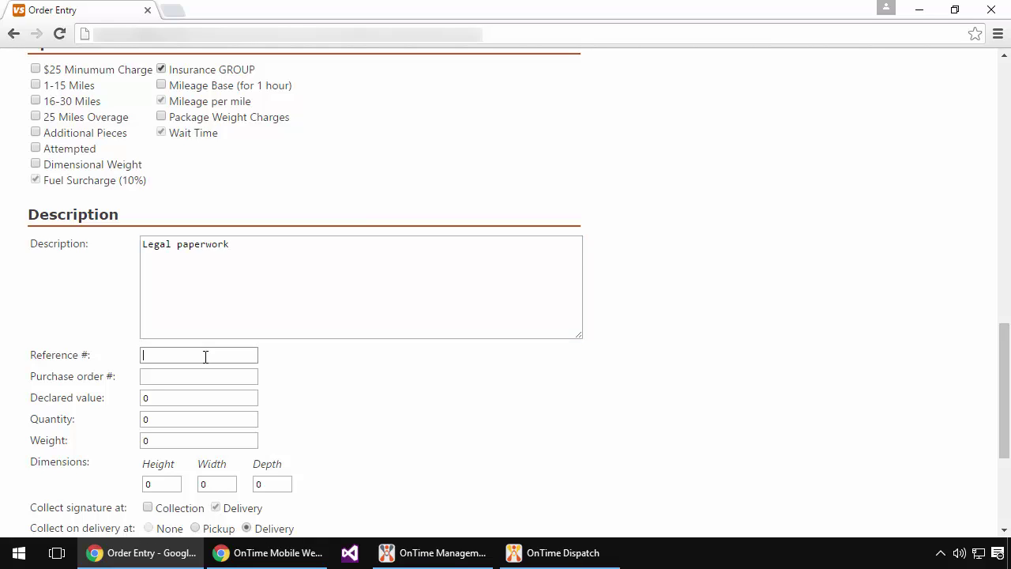
{"action": "type", "text": "12345"}
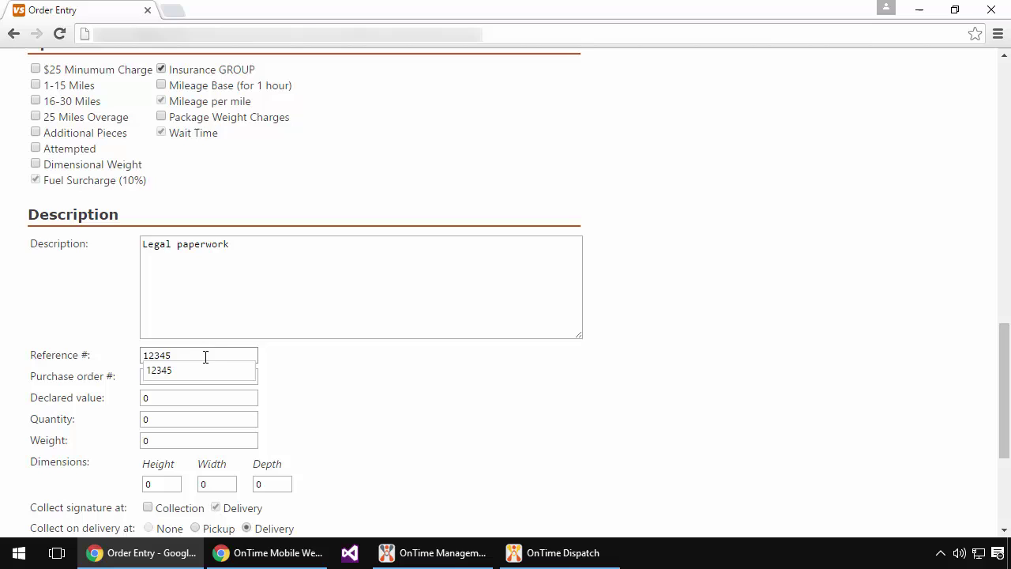
{"action": "left_click", "coordinate": [181, 419]}
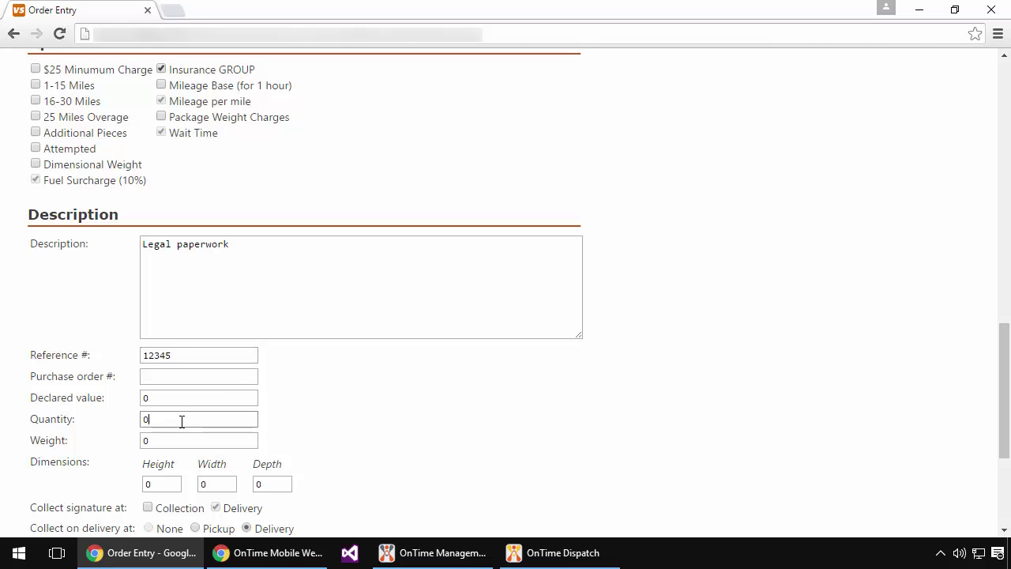
{"action": "double_click", "coordinate": [181, 421]}
{"action": "type", "text": "2"}
{"action": "scroll", "coordinate": [181, 421], "scroll_direction": "down", "scroll_amount": 3}
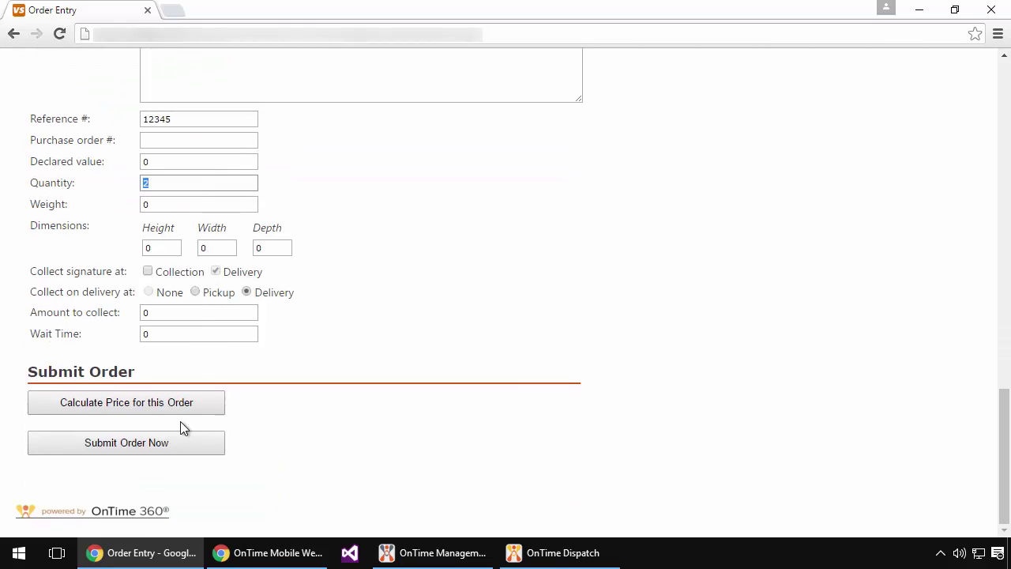
{"action": "left_click", "coordinate": [165, 446]}
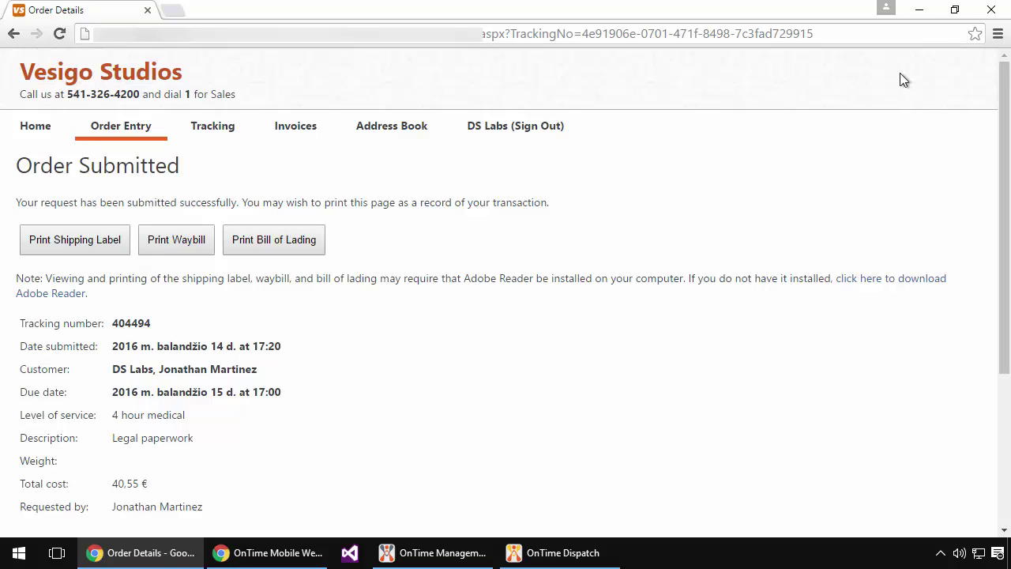
Switch to OnTime Dispatch and select the newest DS Labs order under Unassigned Orders.
{"action": "left_click", "coordinate": [920, 11]}
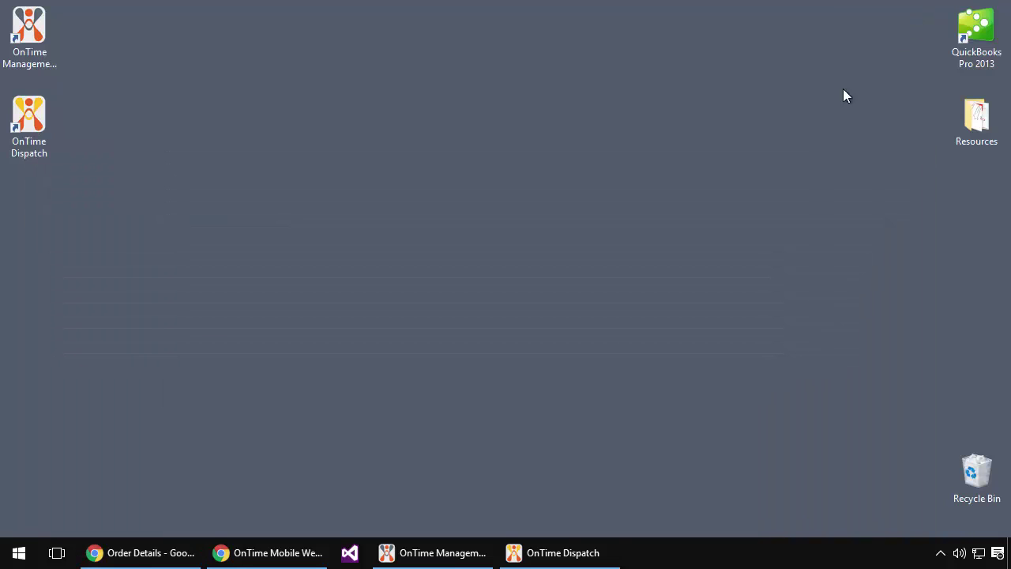
{"action": "left_click", "coordinate": [570, 553]}
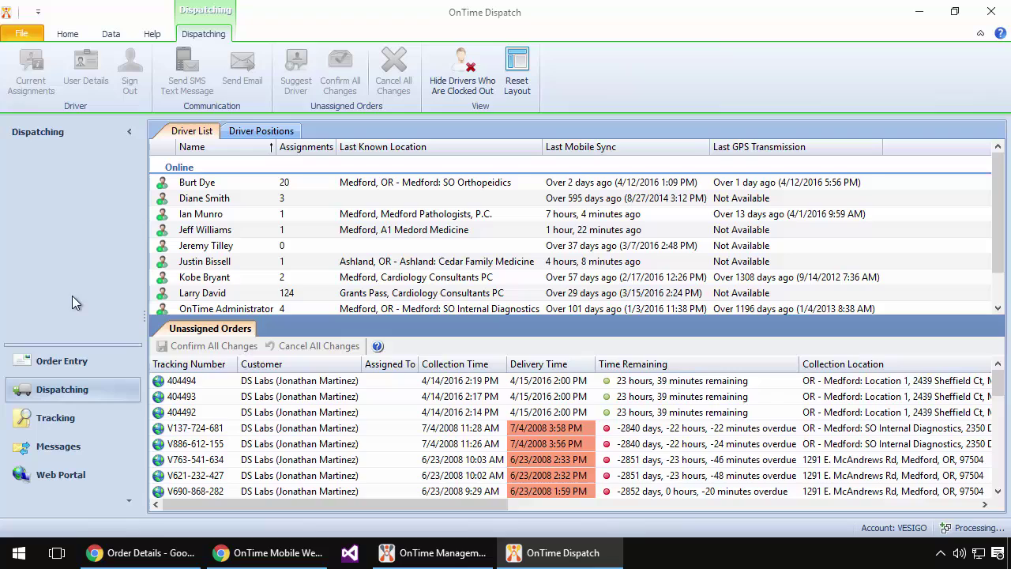
{"action": "left_click", "coordinate": [208, 380]}
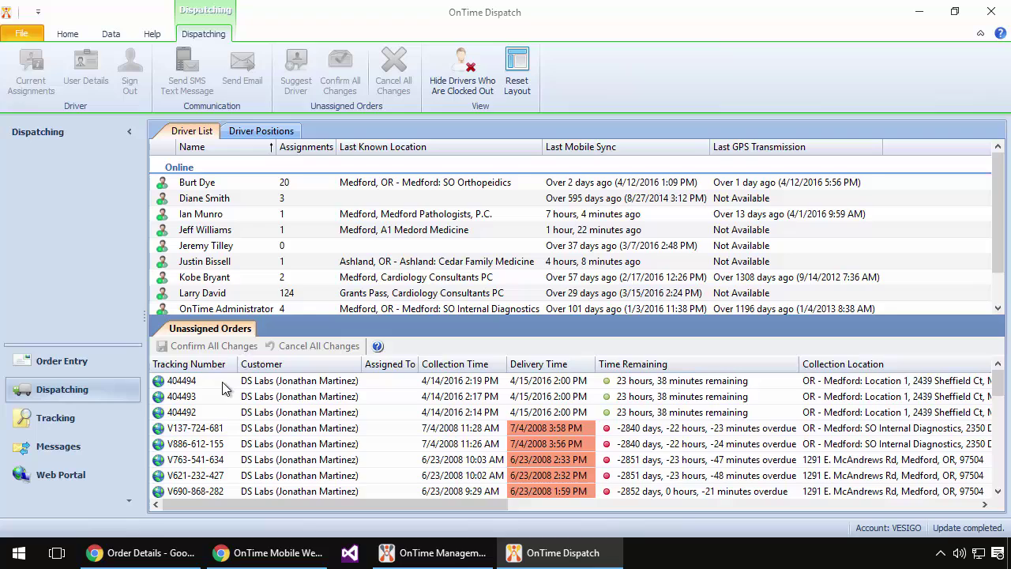
{"action": "left_click", "coordinate": [222, 384]}
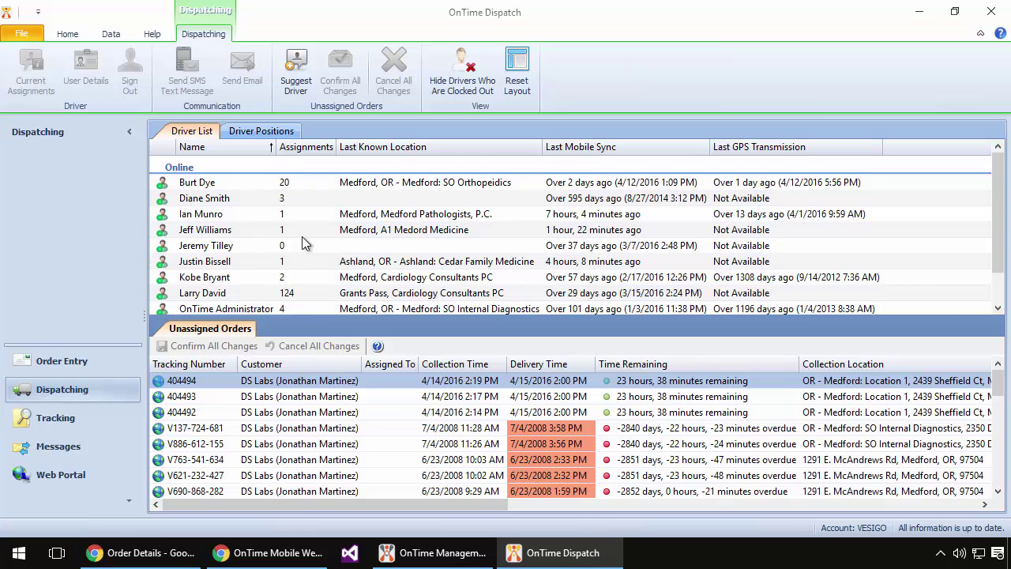
Drag a driver onto the new DS Labs order and confirm the assignment.
{"action": "left_click_drag", "start_coordinate": [227, 245], "coordinate": [193, 378]}
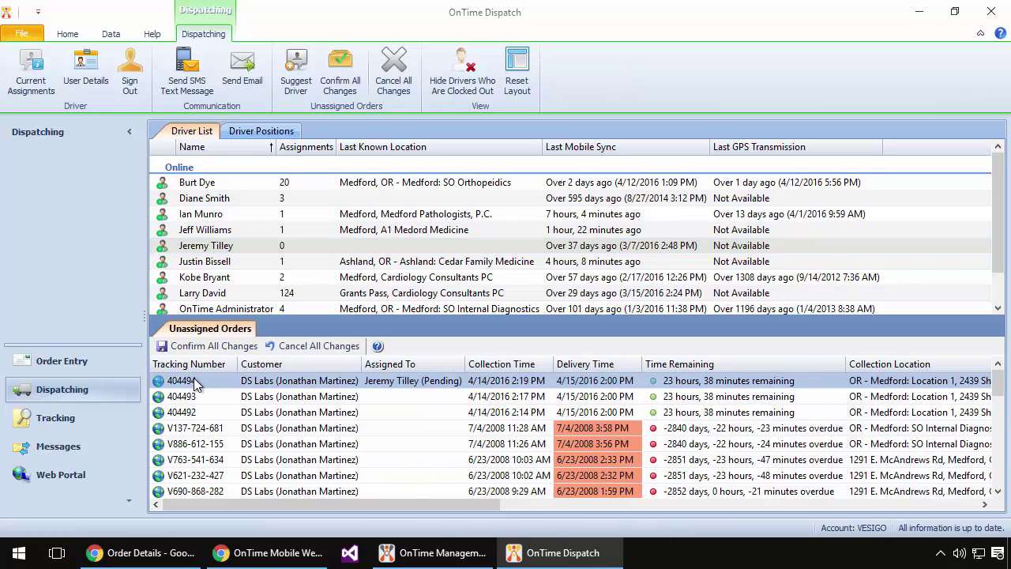
{"action": "left_click", "coordinate": [221, 347]}
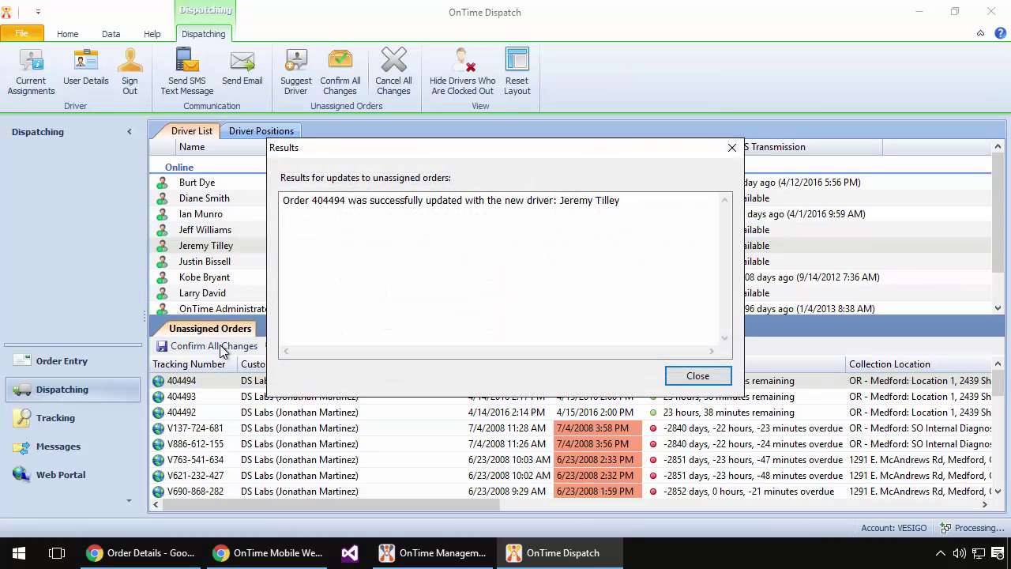
{"action": "left_click", "coordinate": [677, 380]}
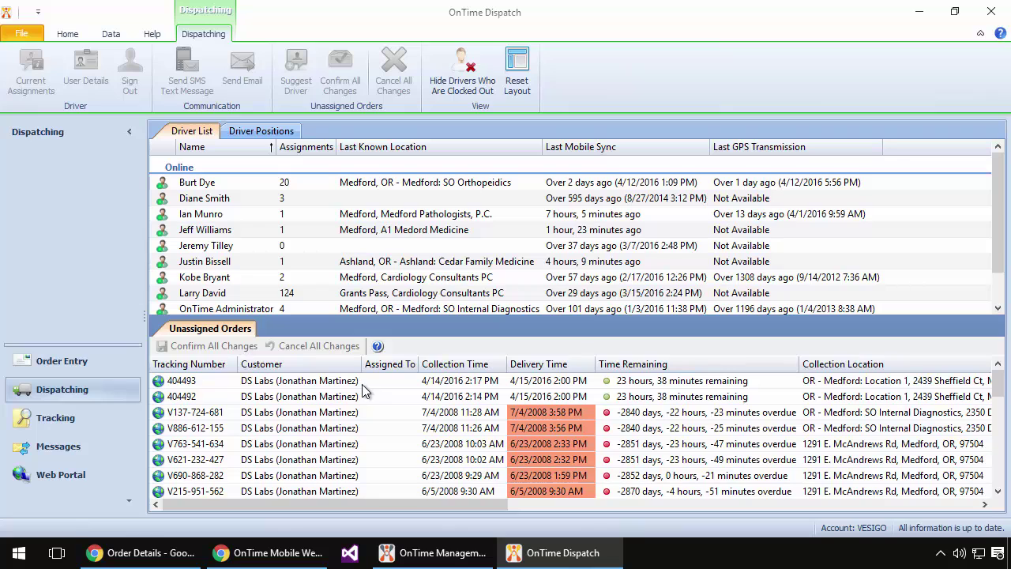
Bring up OnTime Mobile Web and refresh it to show My Orders (1).
{"action": "left_click", "coordinate": [920, 12]}
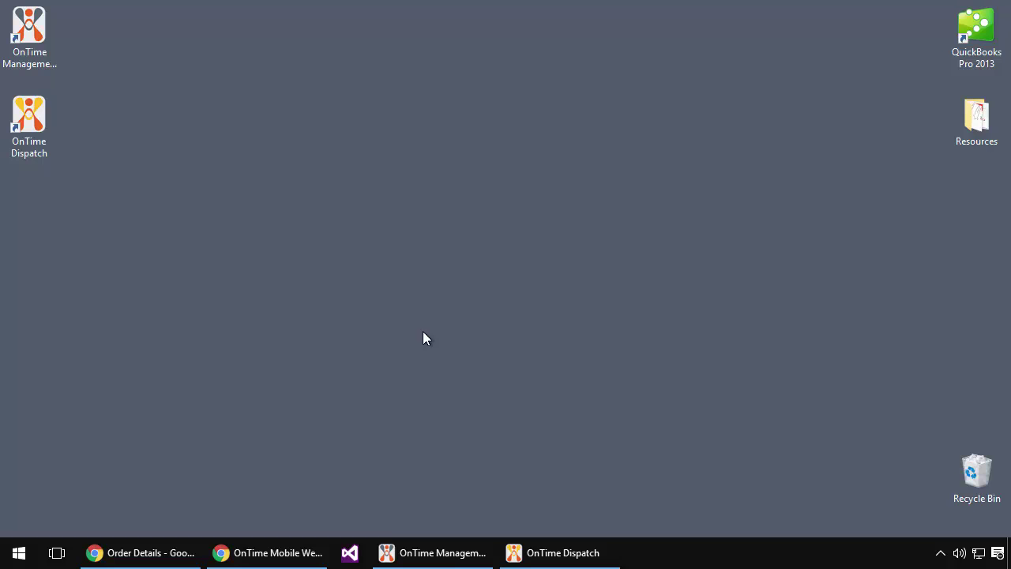
{"action": "left_click", "coordinate": [255, 554]}
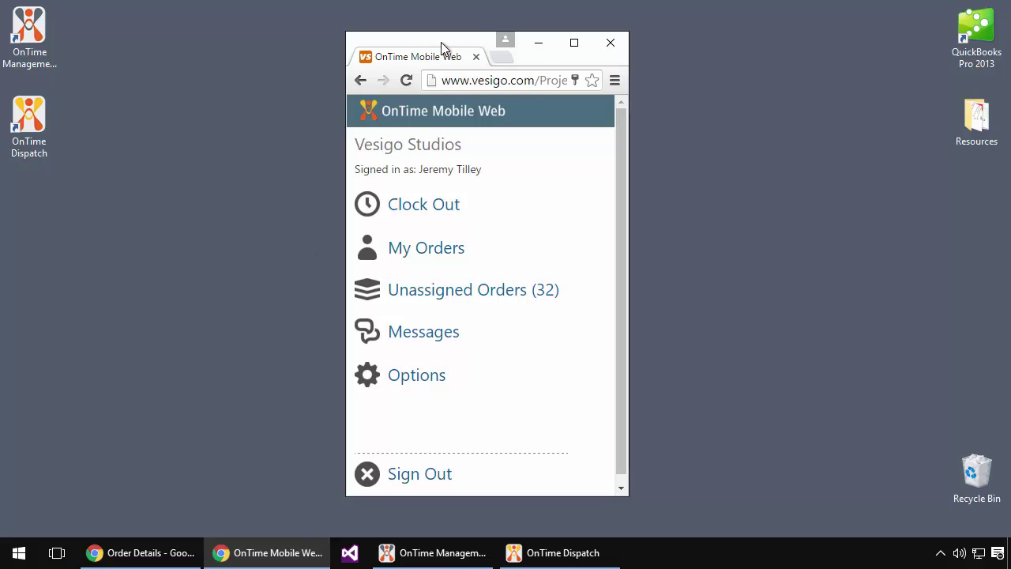
{"action": "left_click_drag", "start_coordinate": [441, 42], "coordinate": [372, 35]}
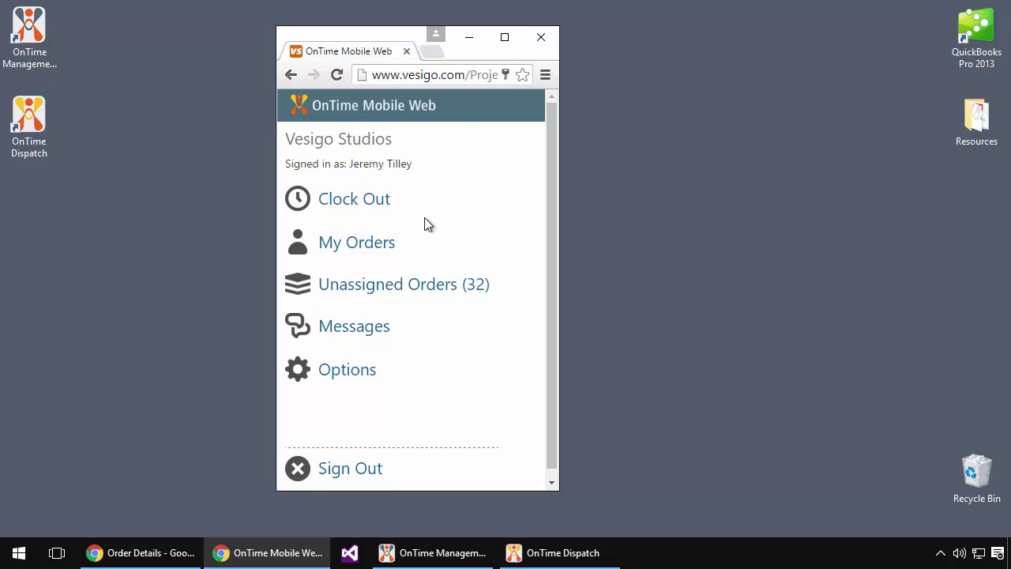
{"action": "left_click", "coordinate": [337, 74]}
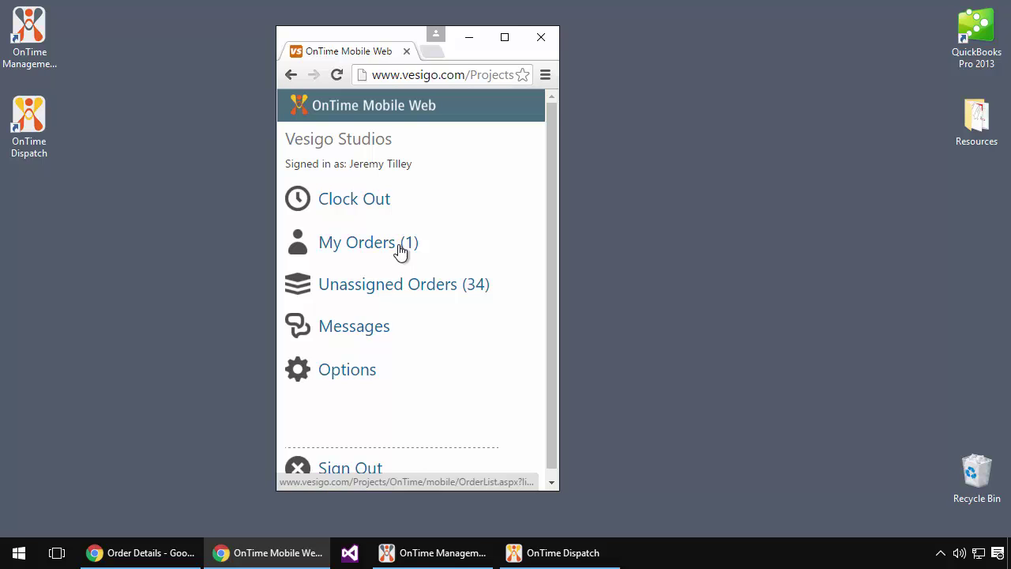
Open My Orders (1) and the new order's Order Details page.
{"action": "left_click", "coordinate": [361, 253]}
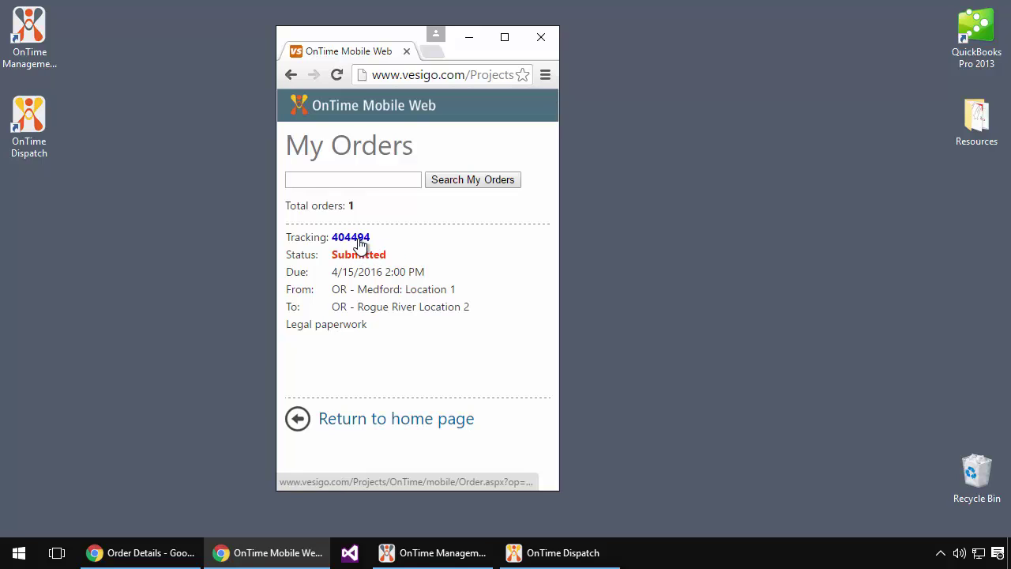
{"action": "left_click", "coordinate": [354, 238]}
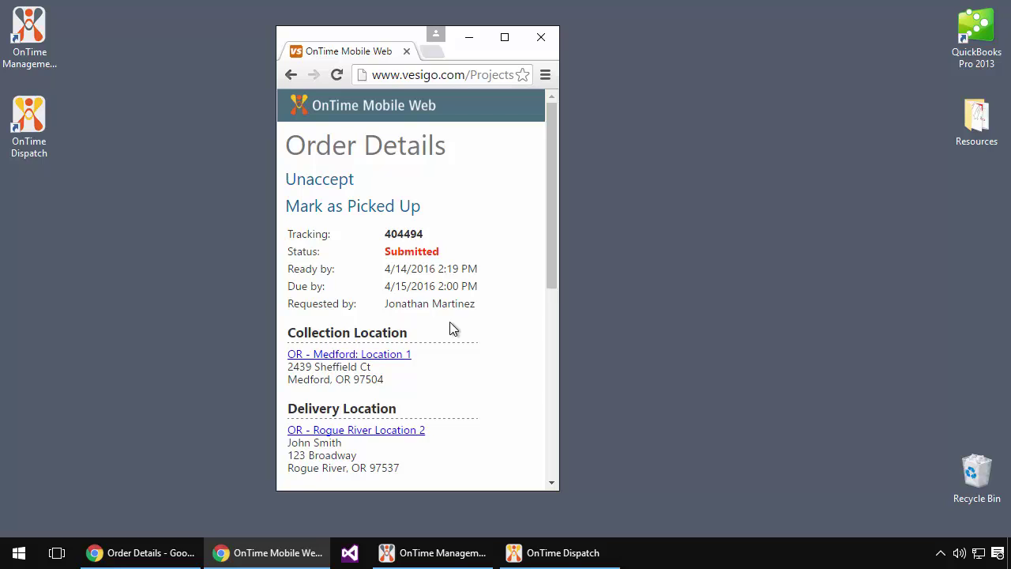
Mark the order picked up, entering the sender's name and status label 'Going to Roseburg'.
{"action": "left_click", "coordinate": [395, 210]}
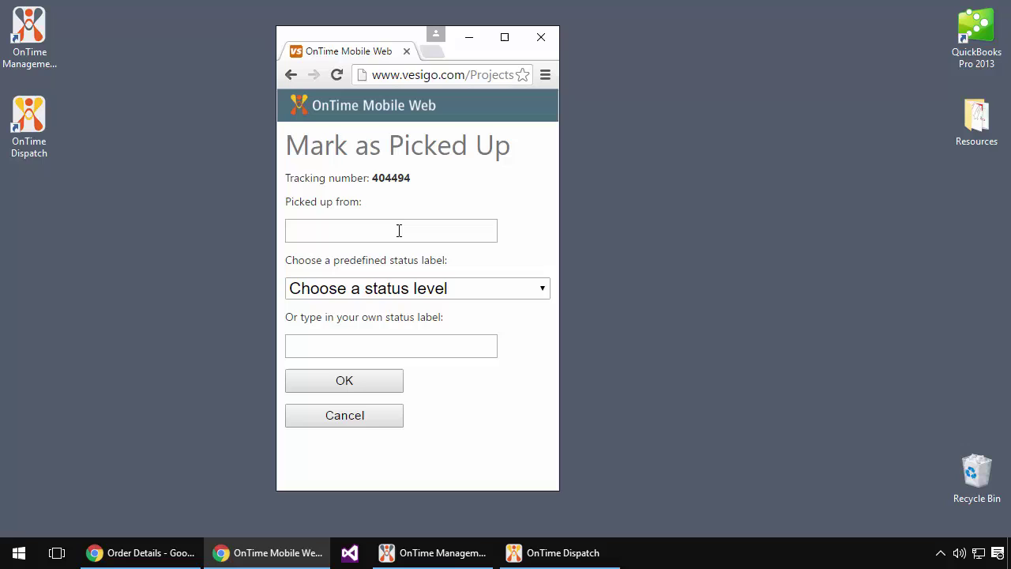
{"action": "left_click", "coordinate": [399, 230]}
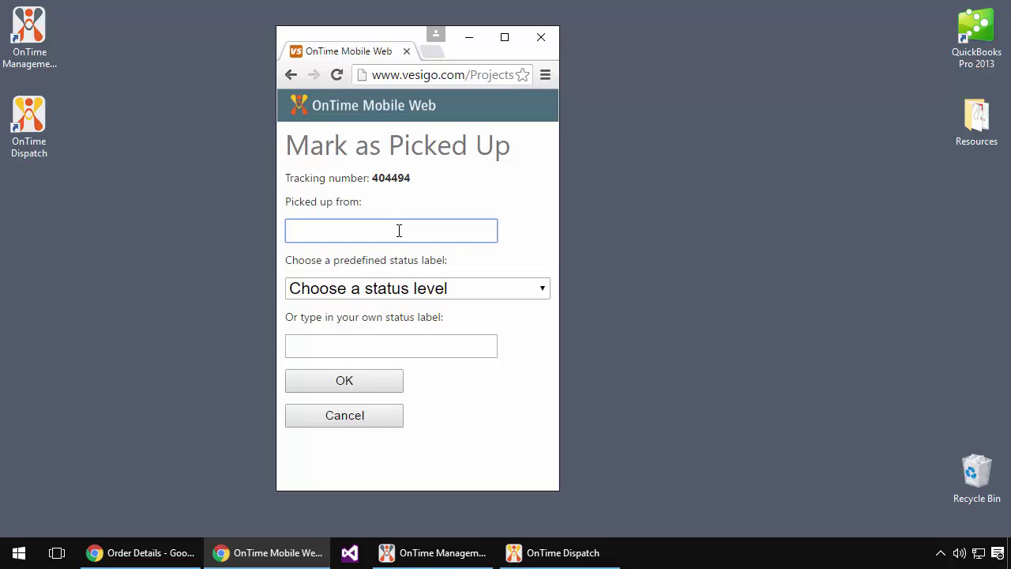
{"action": "type", "text": "Joe"}
{"action": "left_click", "coordinate": [385, 293]}
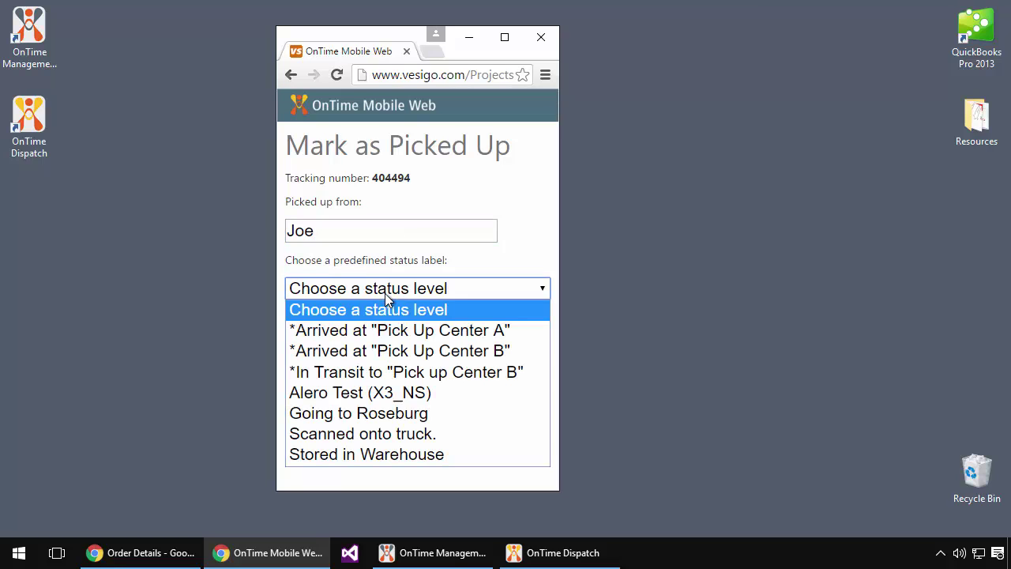
{"action": "left_click", "coordinate": [400, 414]}
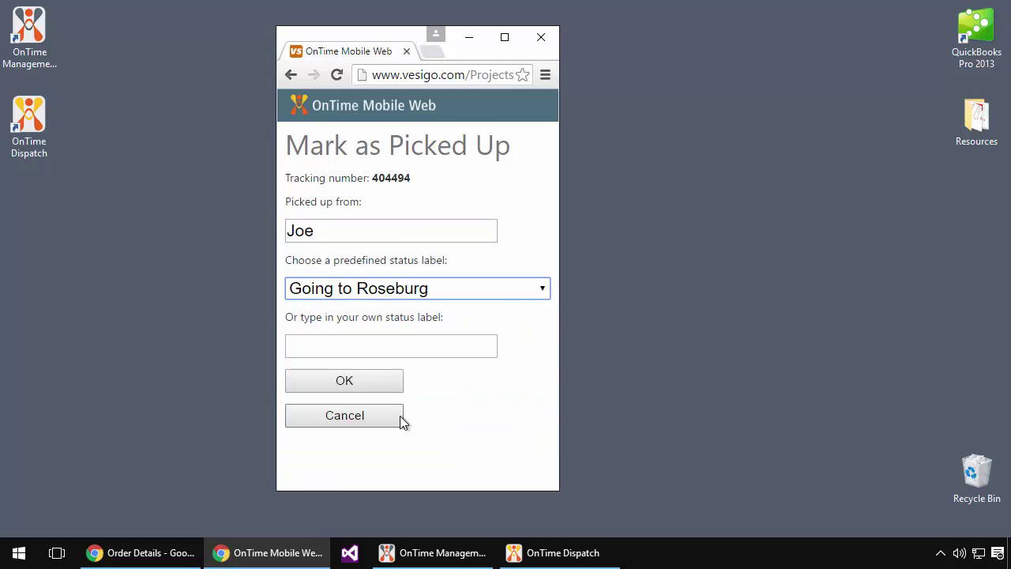
{"action": "left_click", "coordinate": [350, 385]}
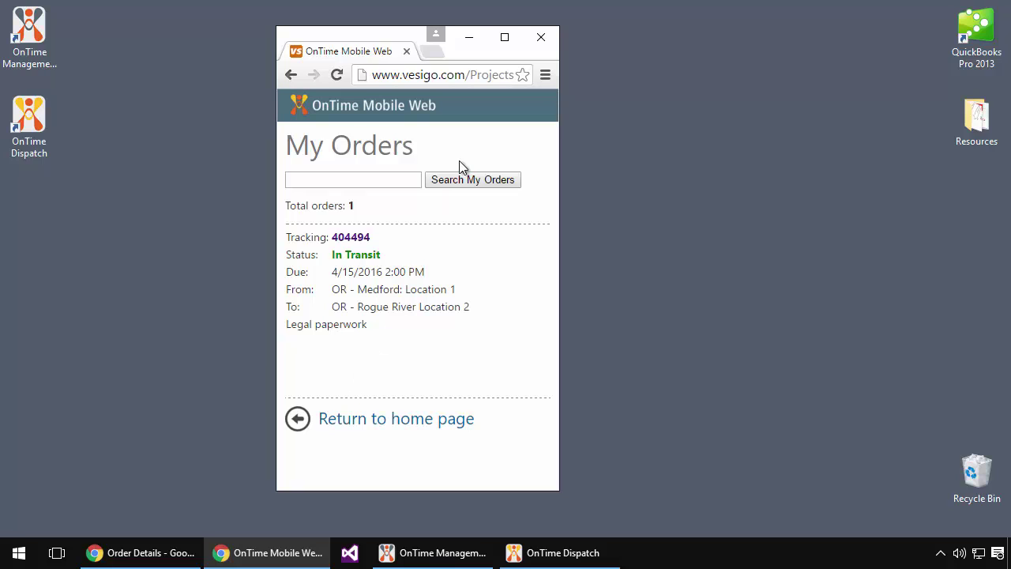
Switch to Management Suite's Tracking list and select the order, now In Transit.
{"action": "left_click", "coordinate": [472, 41]}
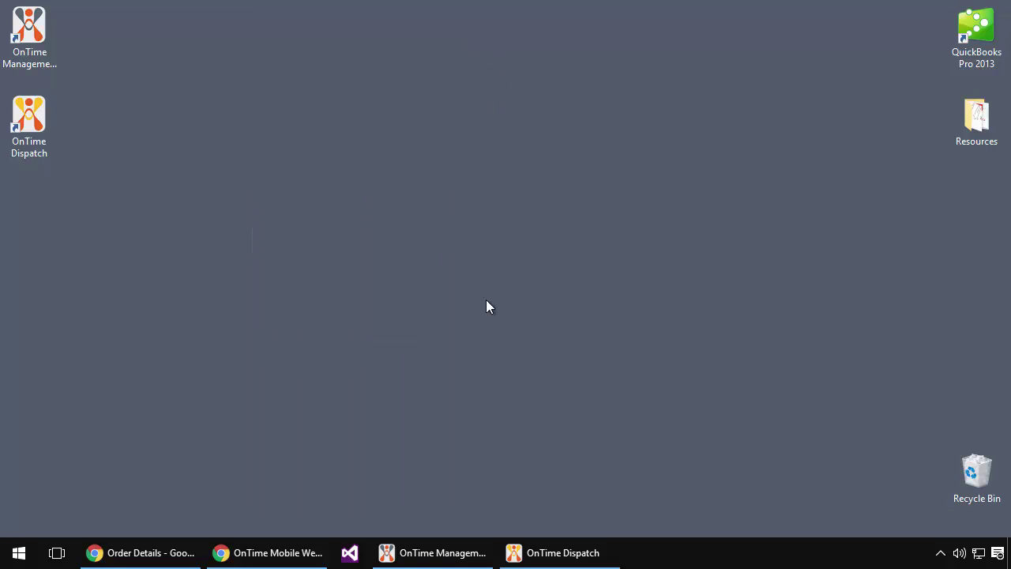
{"action": "left_click", "coordinate": [451, 551]}
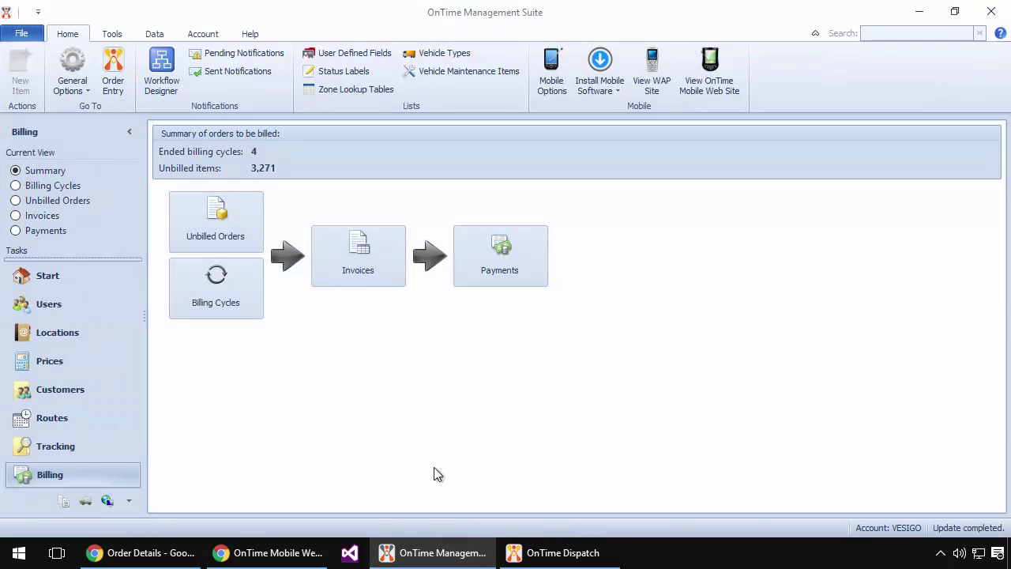
{"action": "left_click", "coordinate": [85, 451]}
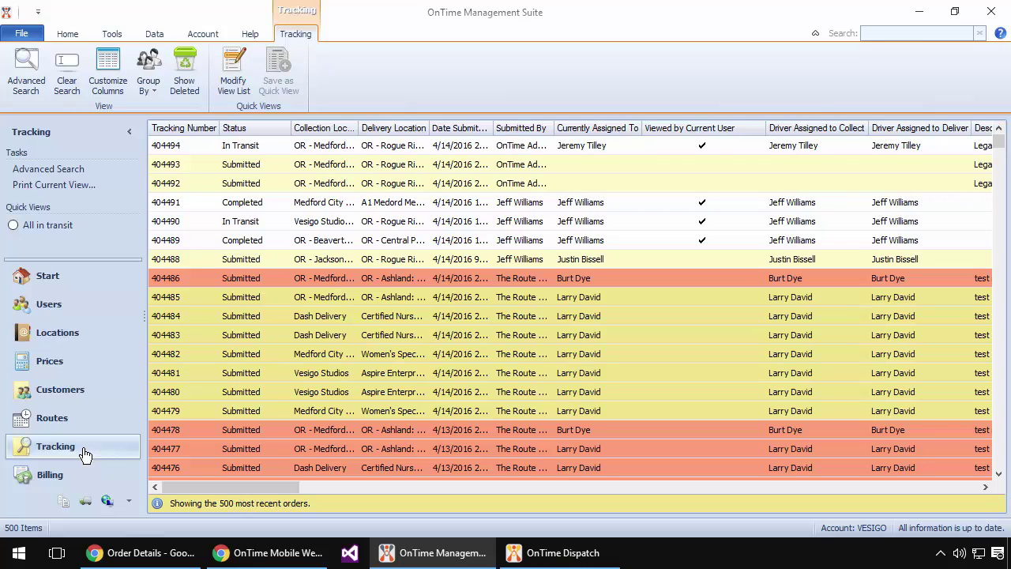
{"action": "left_click", "coordinate": [172, 145]}
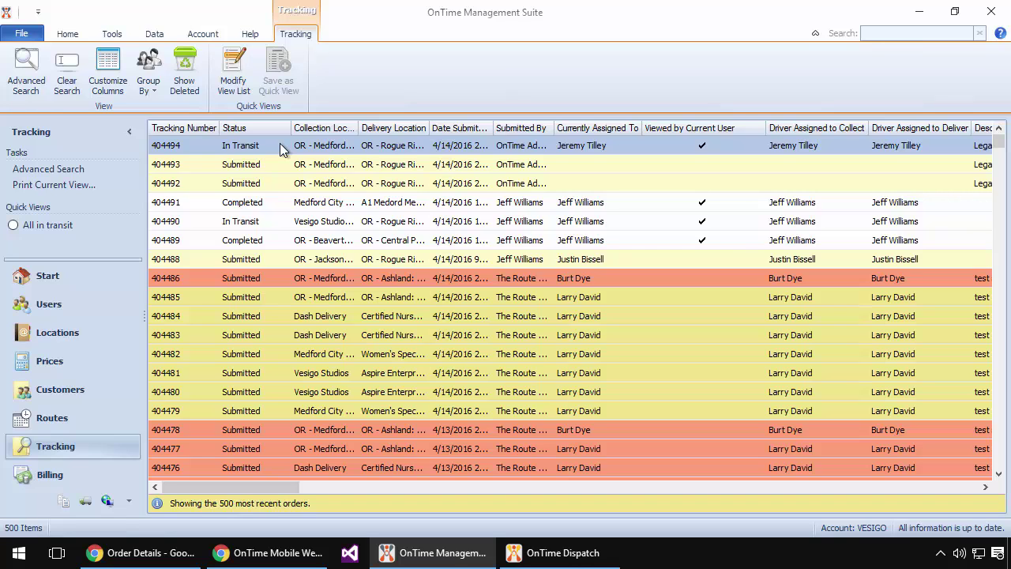
View the order's portal tracking details showing In Transit, then minimize the portal and Management Suite.
{"action": "left_click", "coordinate": [150, 553]}
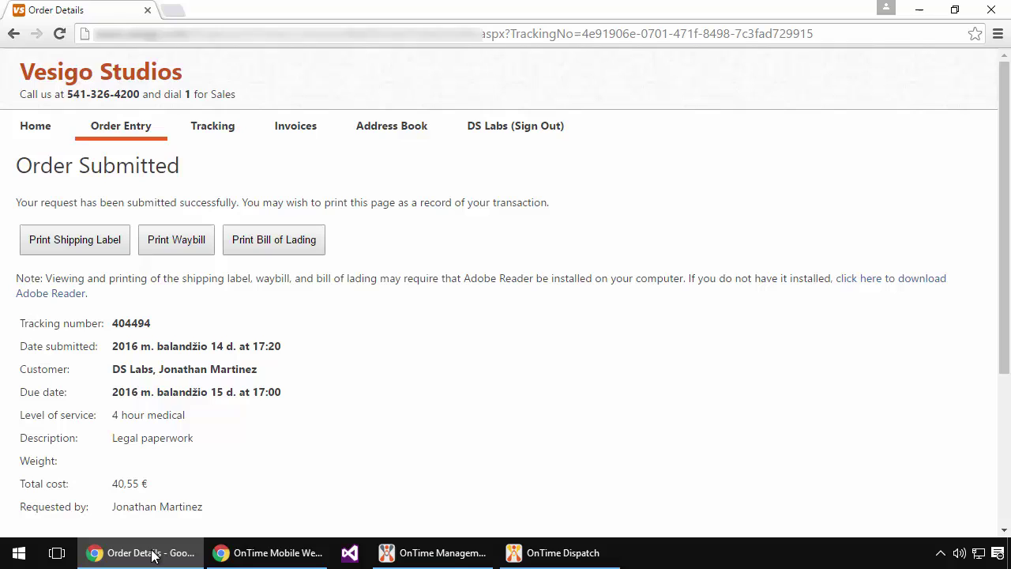
{"action": "left_click", "coordinate": [217, 133]}
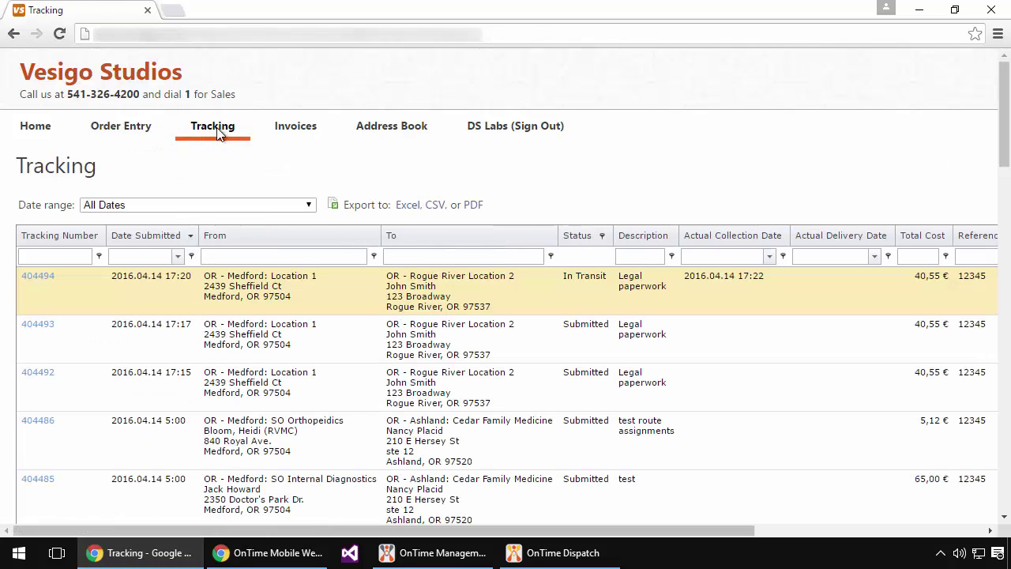
{"action": "left_click", "coordinate": [41, 276]}
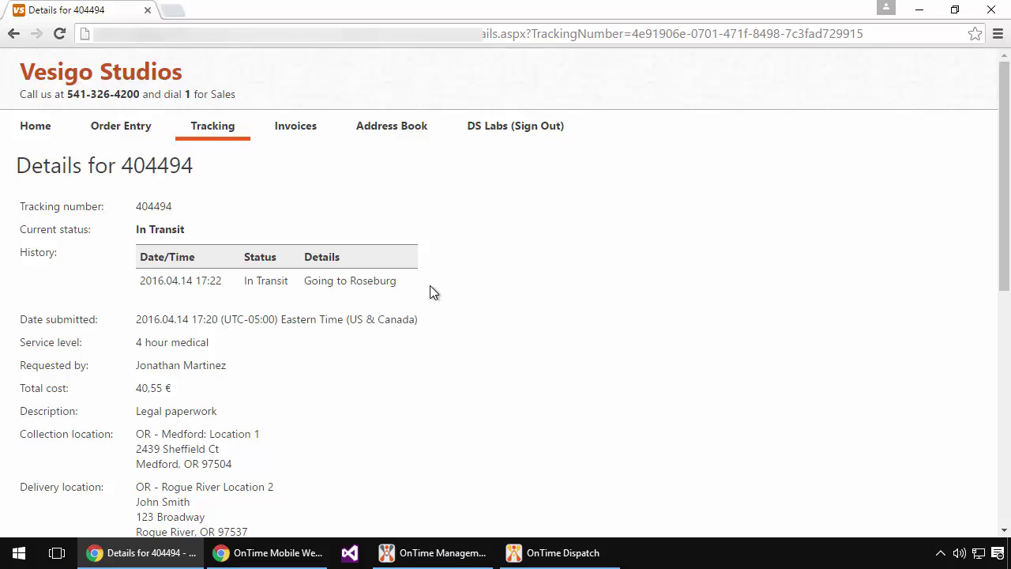
{"action": "left_click", "coordinate": [921, 10]}
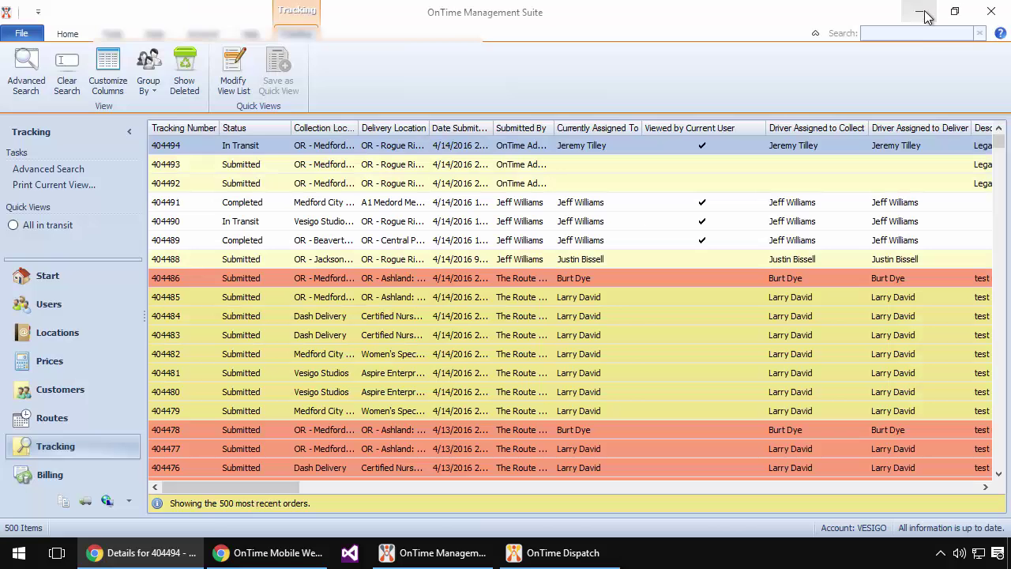
{"action": "left_click", "coordinate": [923, 14]}
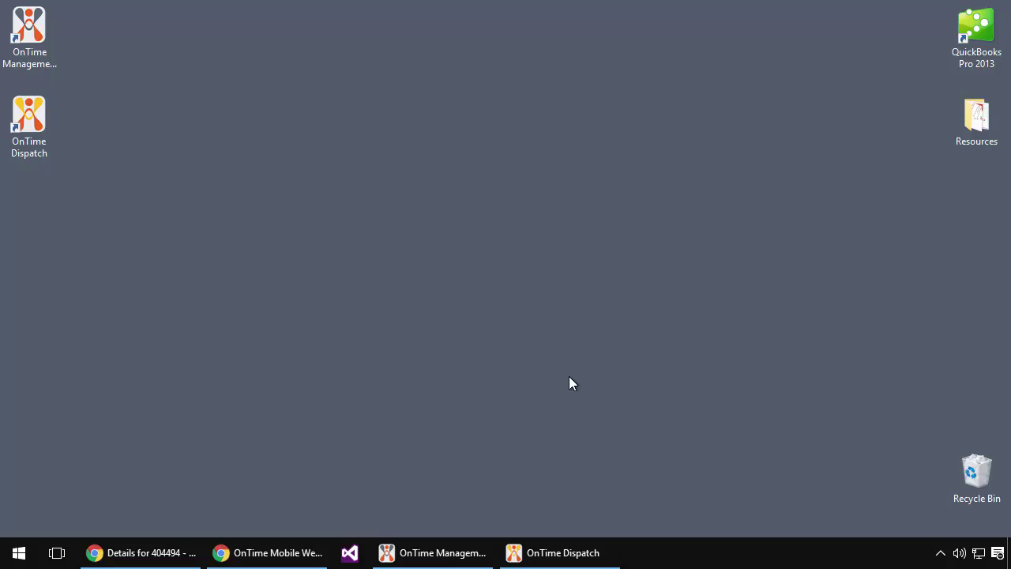
Open the order in OnTime Mobile Web and start delivery with status label Finished.
{"action": "left_click", "coordinate": [278, 556]}
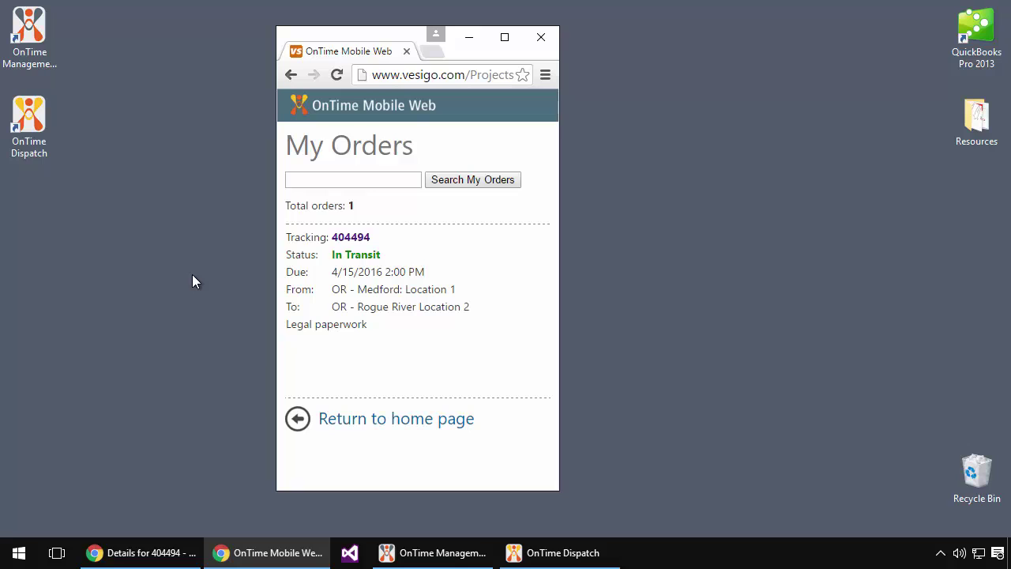
{"action": "left_click", "coordinate": [361, 238]}
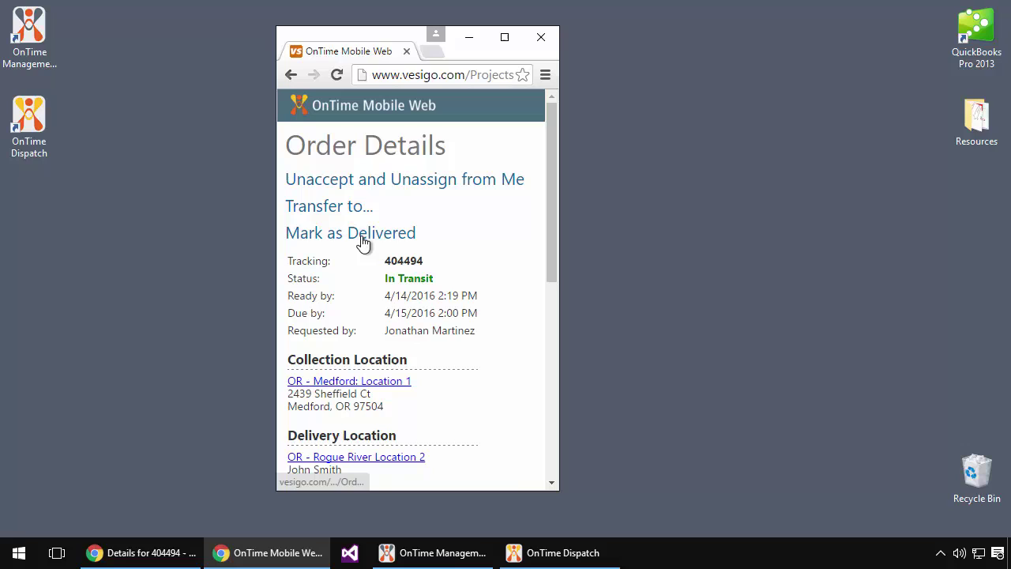
{"action": "left_click", "coordinate": [362, 237]}
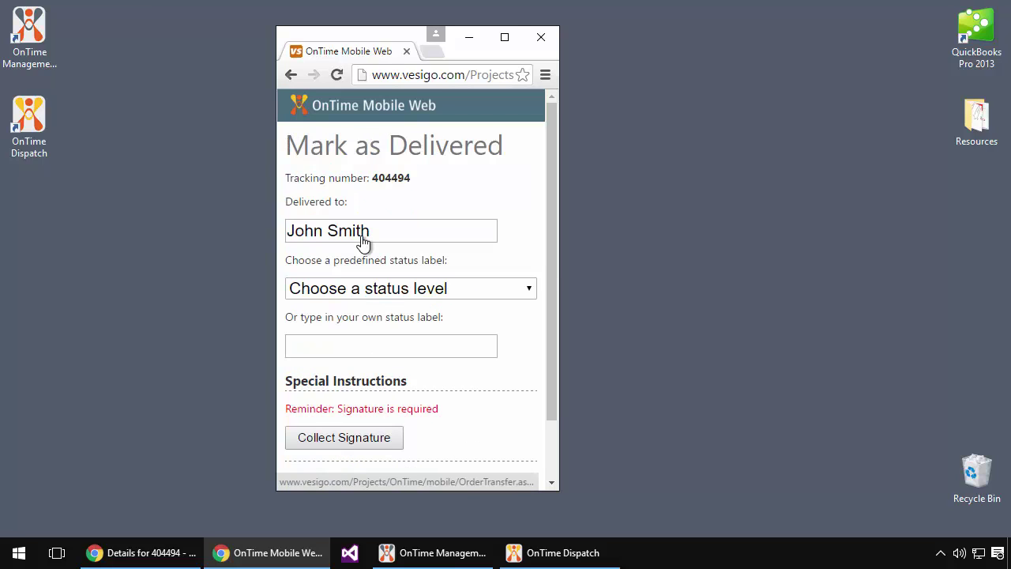
{"action": "left_click", "coordinate": [467, 292]}
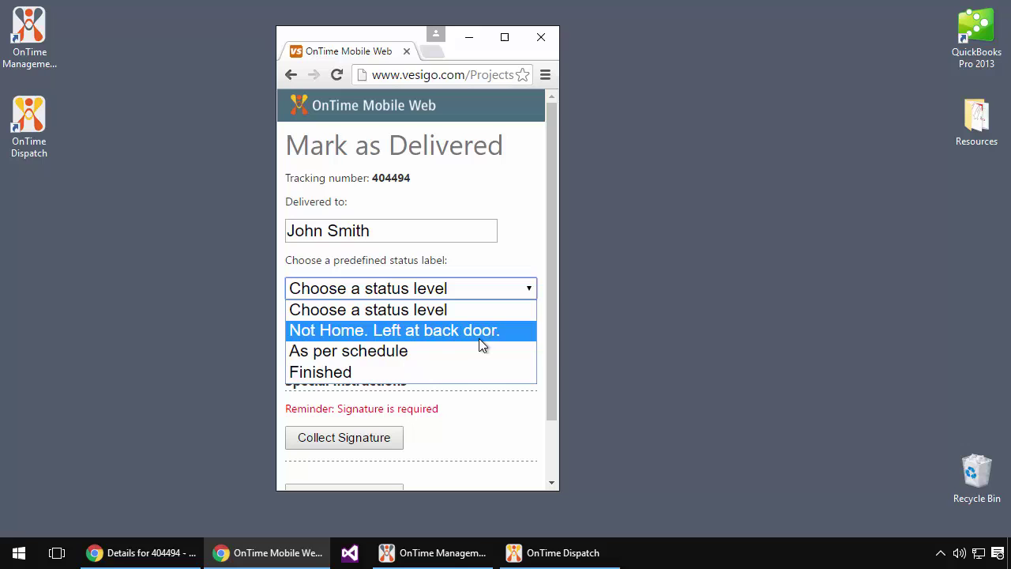
{"action": "left_click", "coordinate": [459, 372]}
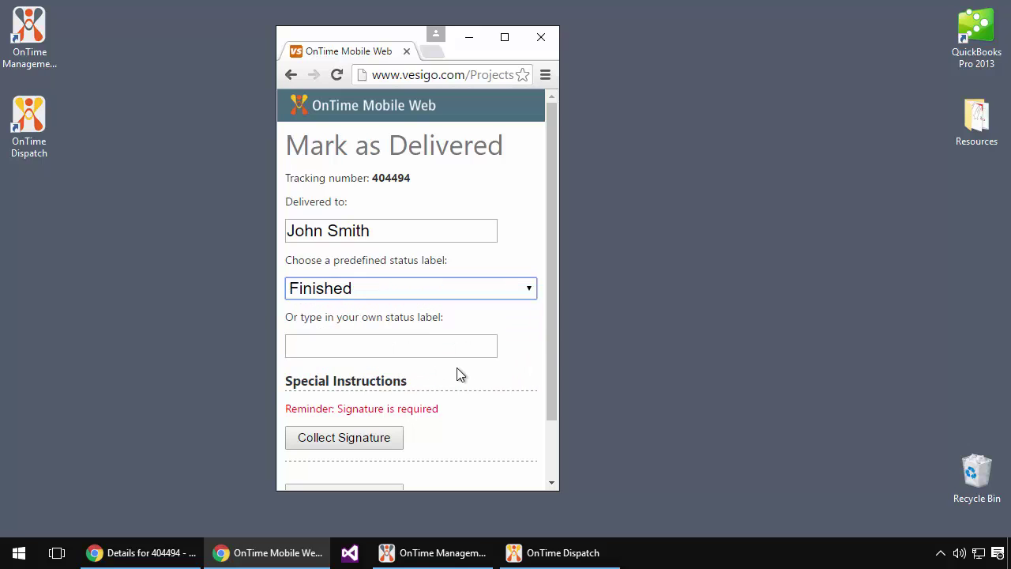
{"action": "left_click_drag", "start_coordinate": [556, 350], "coordinate": [552, 422]}
Capture the recipient's signature and confirm the delivery.
{"action": "left_click", "coordinate": [326, 365]}
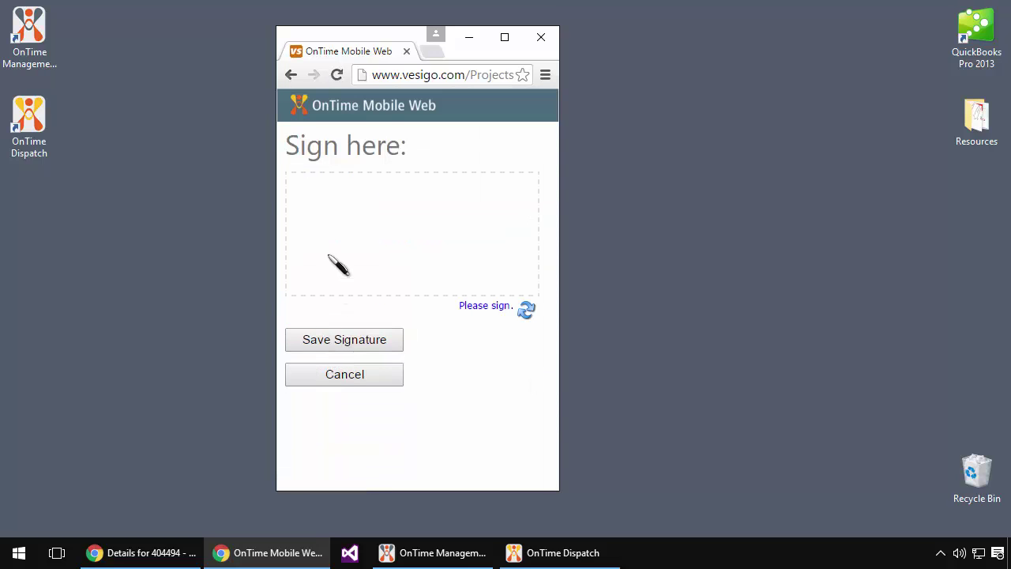
{"action": "mouse_move", "coordinate": [325, 254]}
{"action": "left_mouse_down"}
{"action": "mouse_move", "coordinate": [339, 190]}
{"action": "mouse_move", "coordinate": [473, 234]}
{"action": "left_mouse_up"}
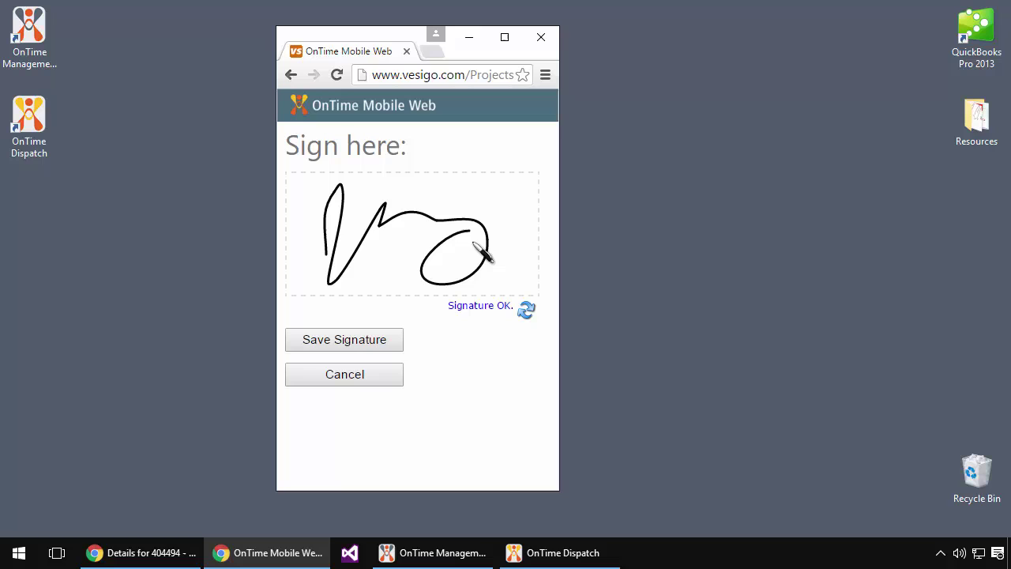
{"action": "left_click", "coordinate": [341, 341]}
{"action": "scroll", "coordinate": [549, 442], "scroll_direction": "down", "scroll_amount": 2}
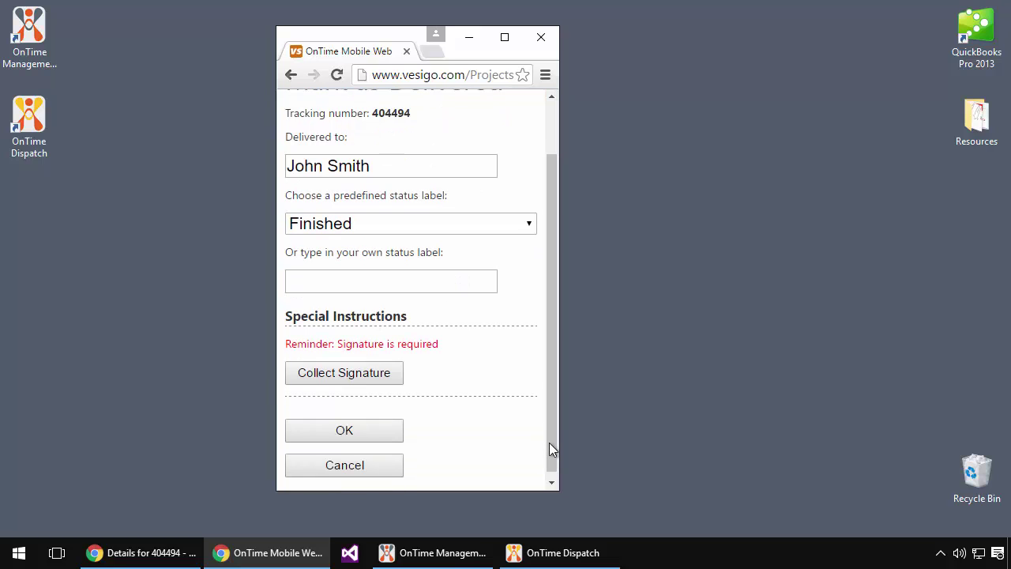
{"action": "left_click", "coordinate": [344, 425]}
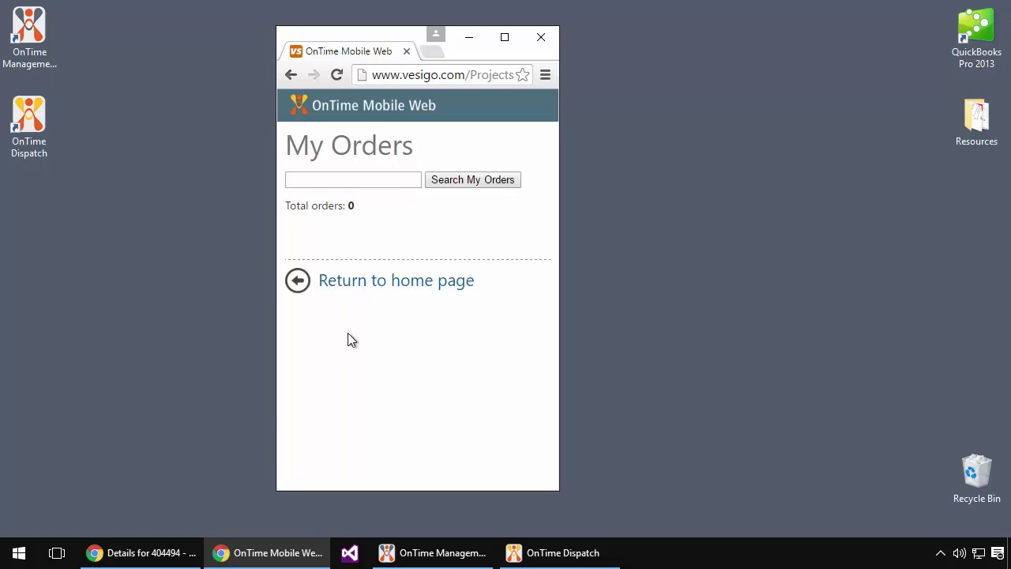
Check that My Orders shows 0 total orders, then minimize the mobile browser.
{"action": "left_click", "coordinate": [381, 286]}
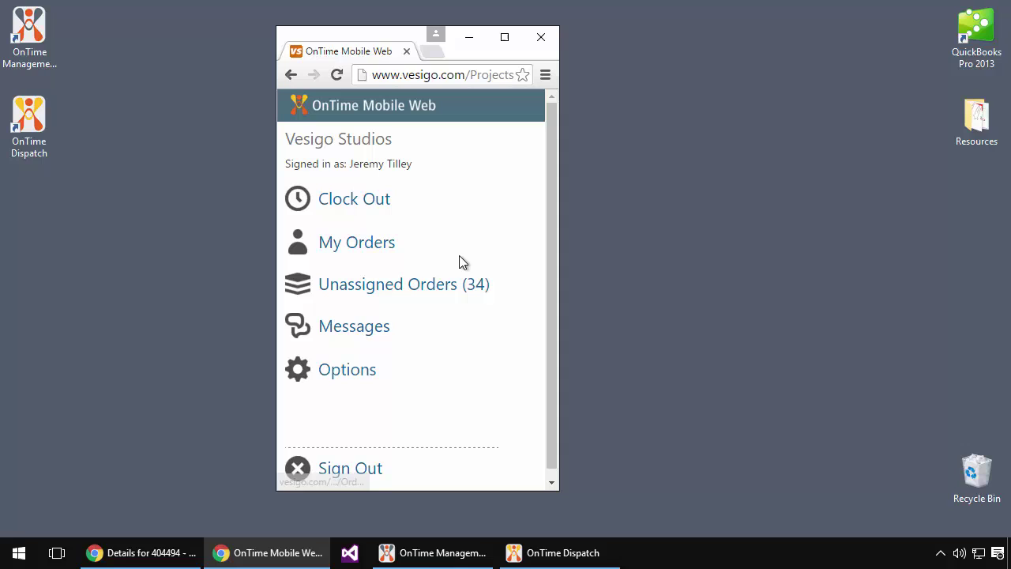
{"action": "left_click", "coordinate": [371, 246]}
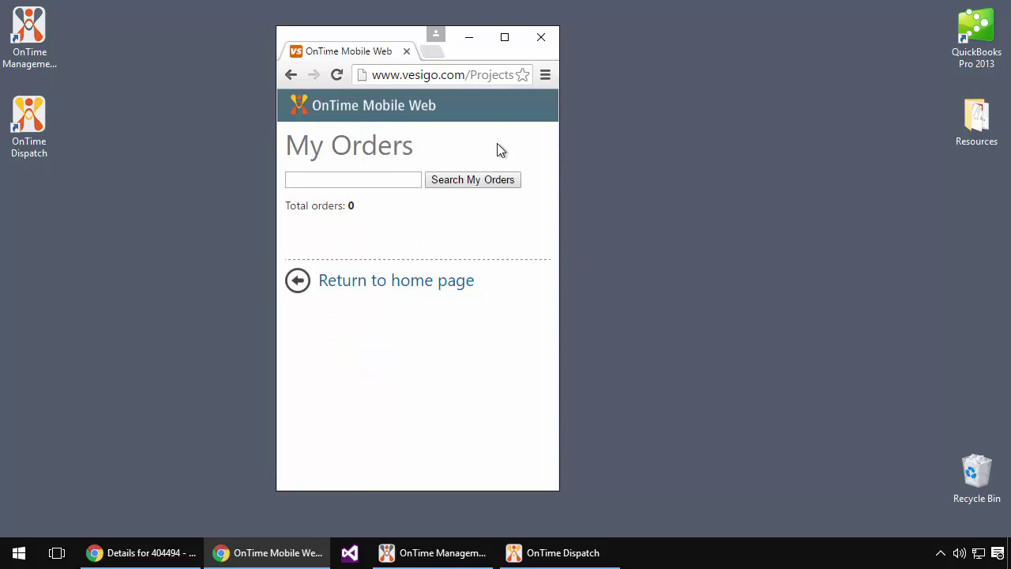
{"action": "left_click", "coordinate": [464, 40]}
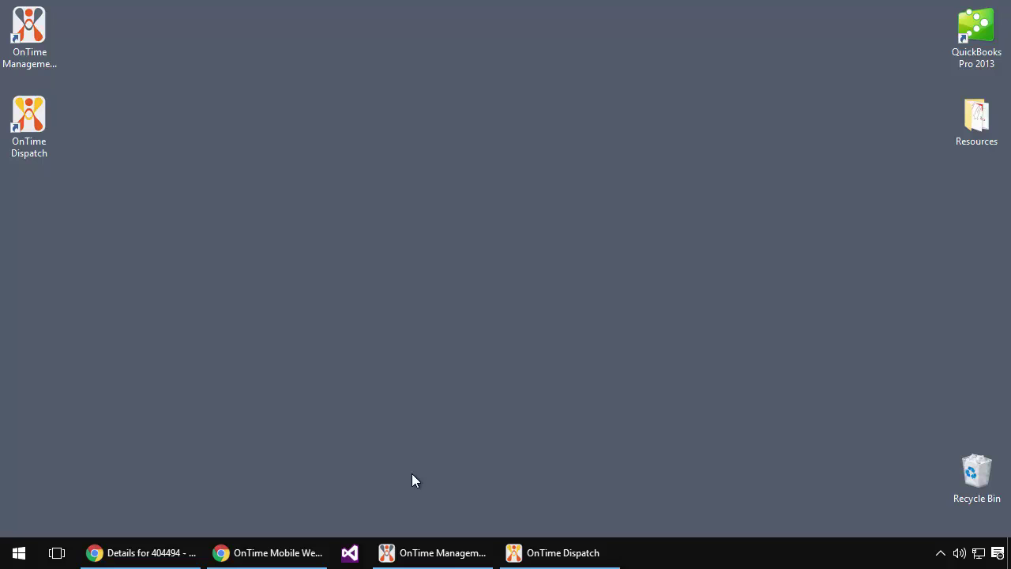
{"action": "left_click", "coordinate": [435, 556]}
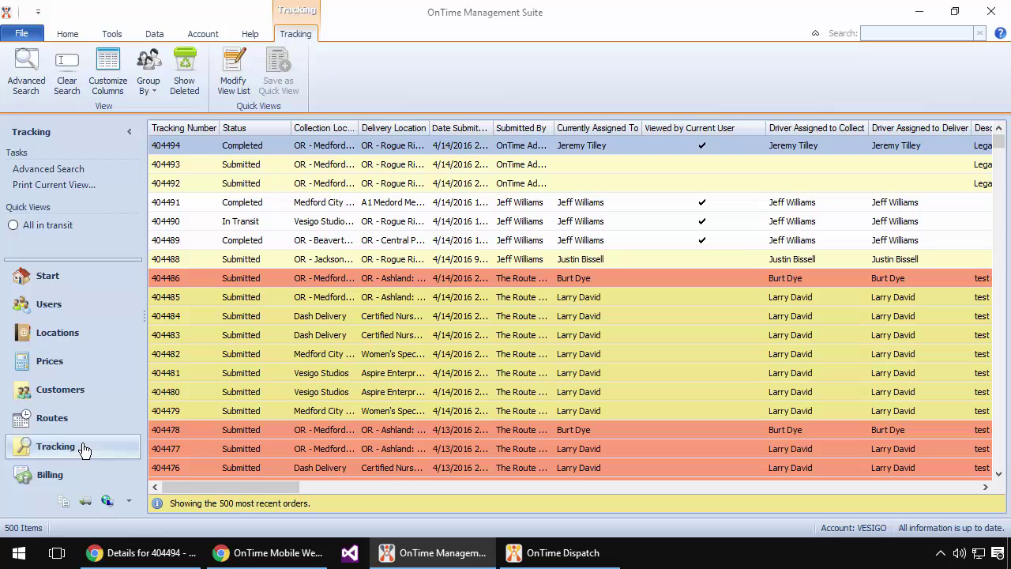
{"action": "double_click", "coordinate": [270, 150]}
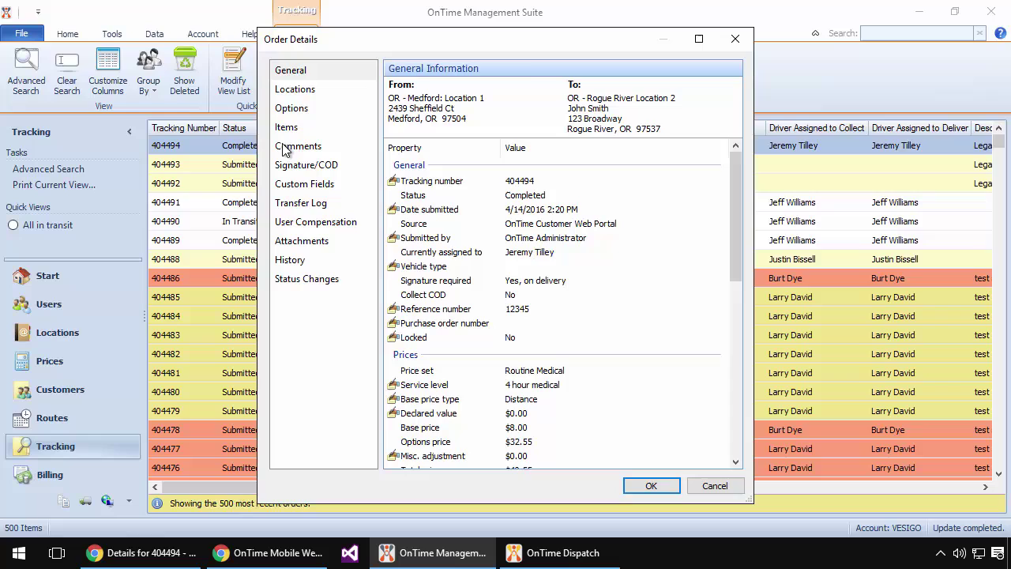
{"action": "left_click", "coordinate": [304, 90]}
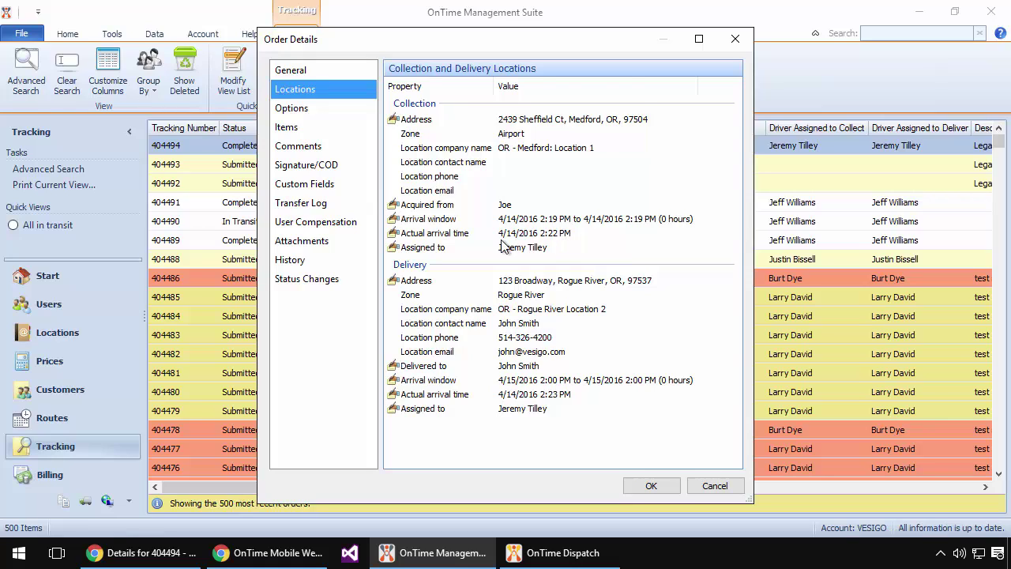
{"action": "left_click", "coordinate": [322, 165]}
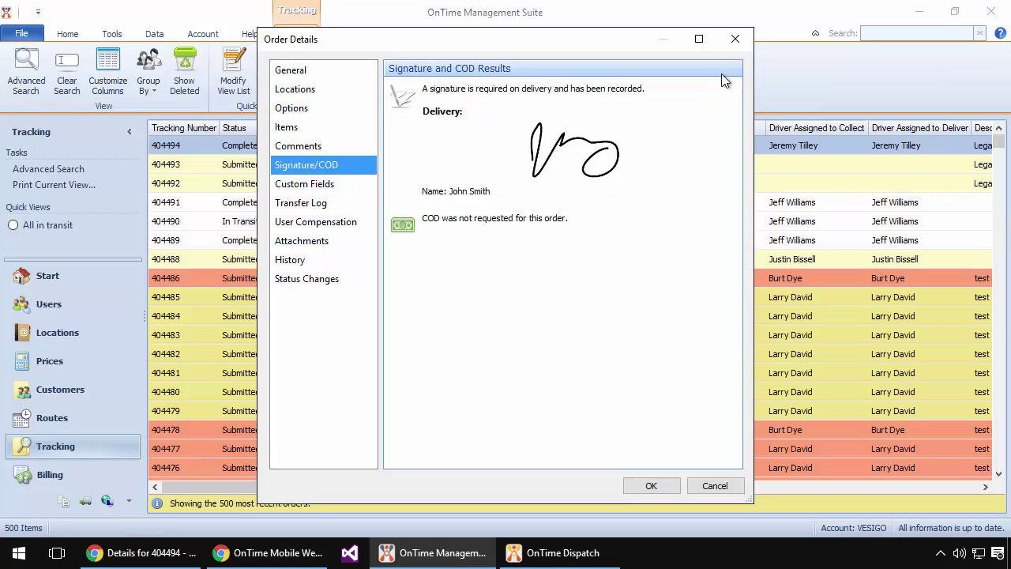
{"action": "left_click", "coordinate": [745, 40]}
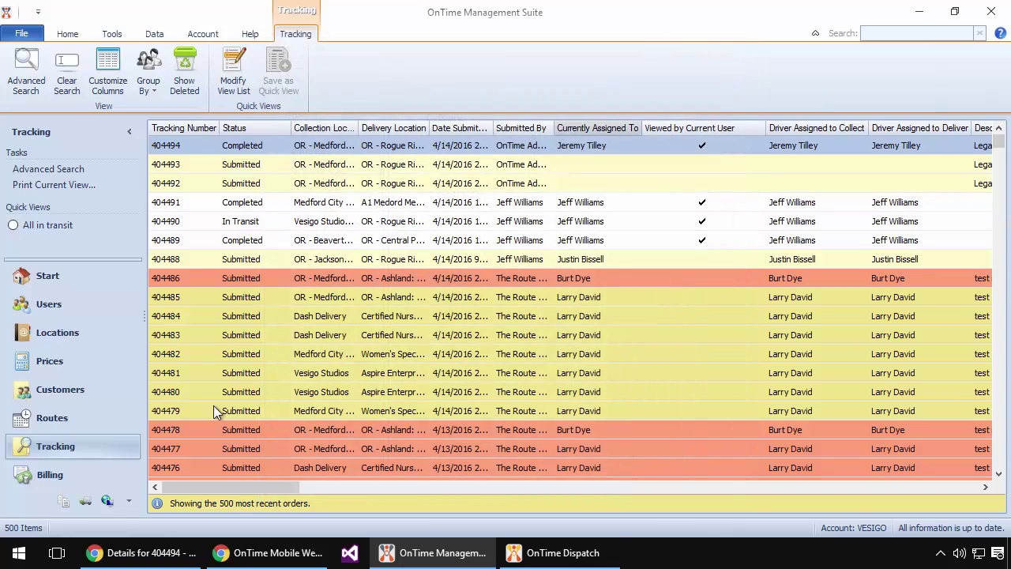
{"action": "left_click", "coordinate": [54, 477]}
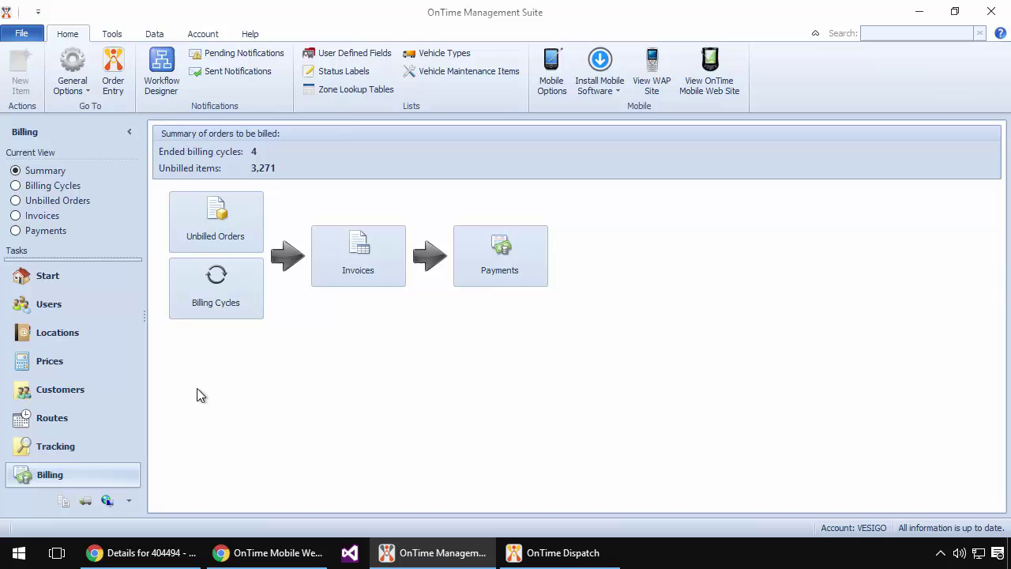
Add unbilled DS Labs order 404494 to a new invoice numbered 601.
{"action": "left_click", "coordinate": [244, 226]}
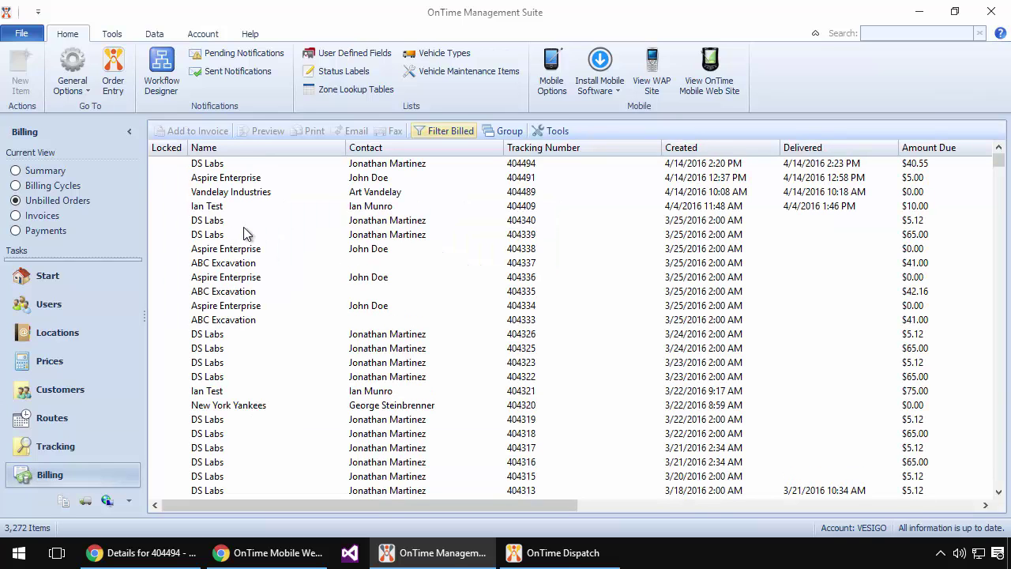
{"action": "left_click", "coordinate": [225, 165]}
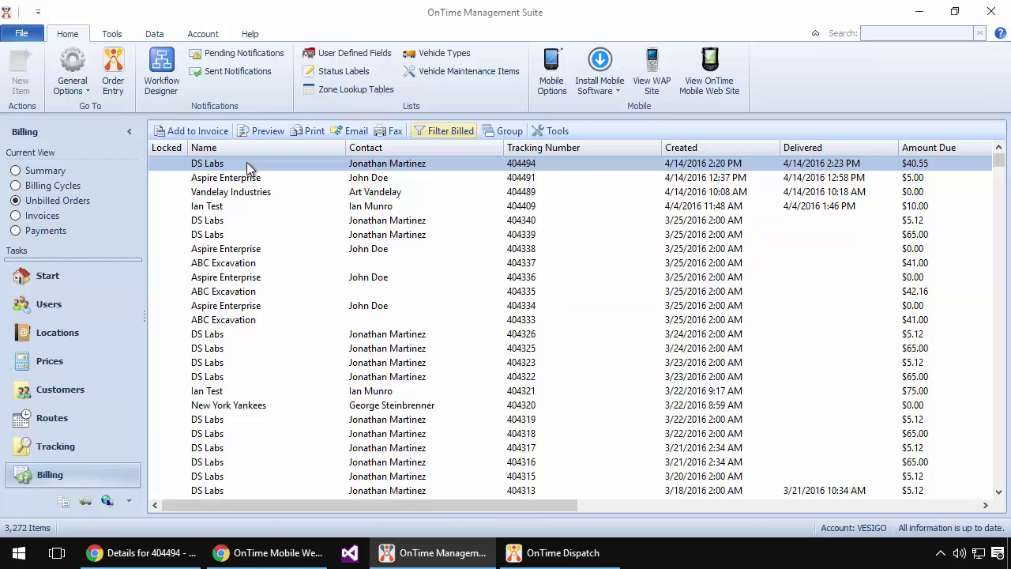
{"action": "left_click", "coordinate": [219, 131]}
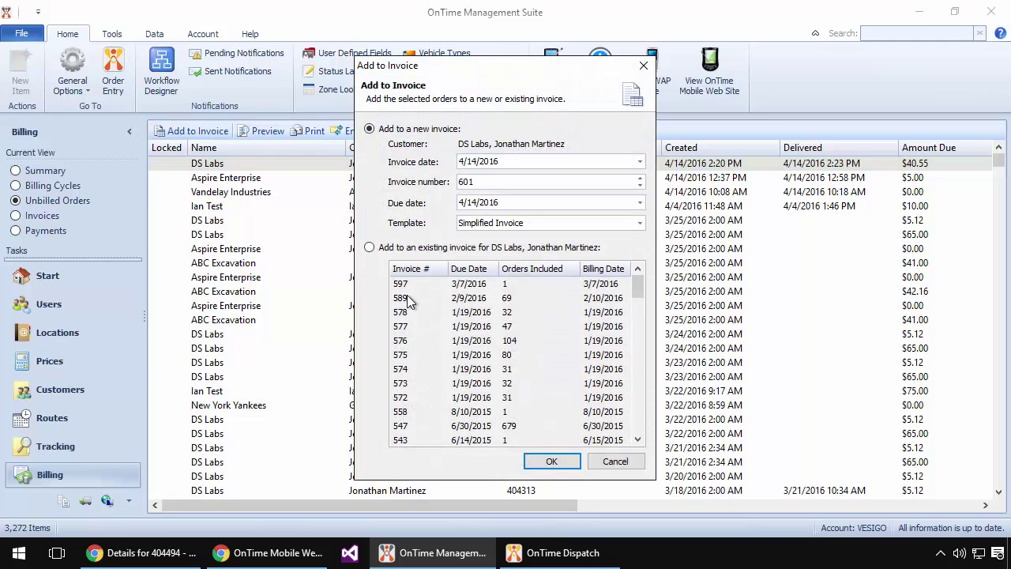
{"action": "left_click", "coordinate": [553, 461]}
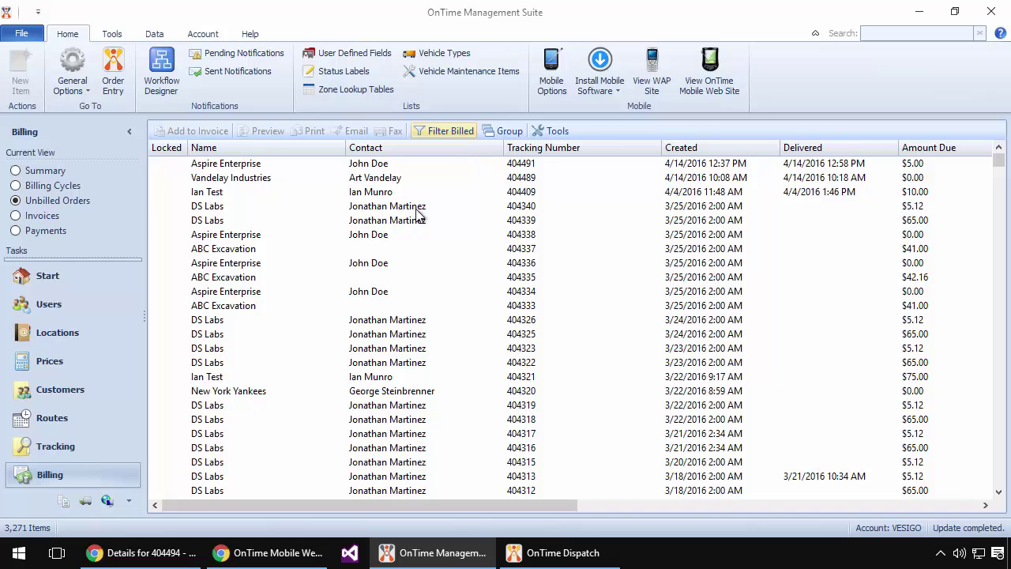
Preview invoice 601 as printed from the Invoices list, then close the preview.
{"action": "left_click", "coordinate": [38, 220]}
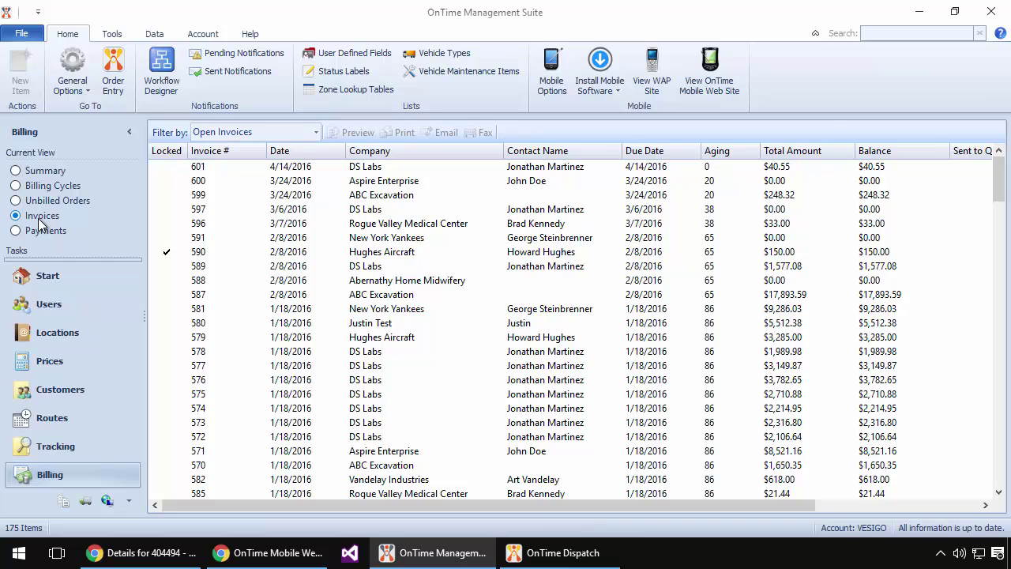
{"action": "left_click", "coordinate": [217, 167]}
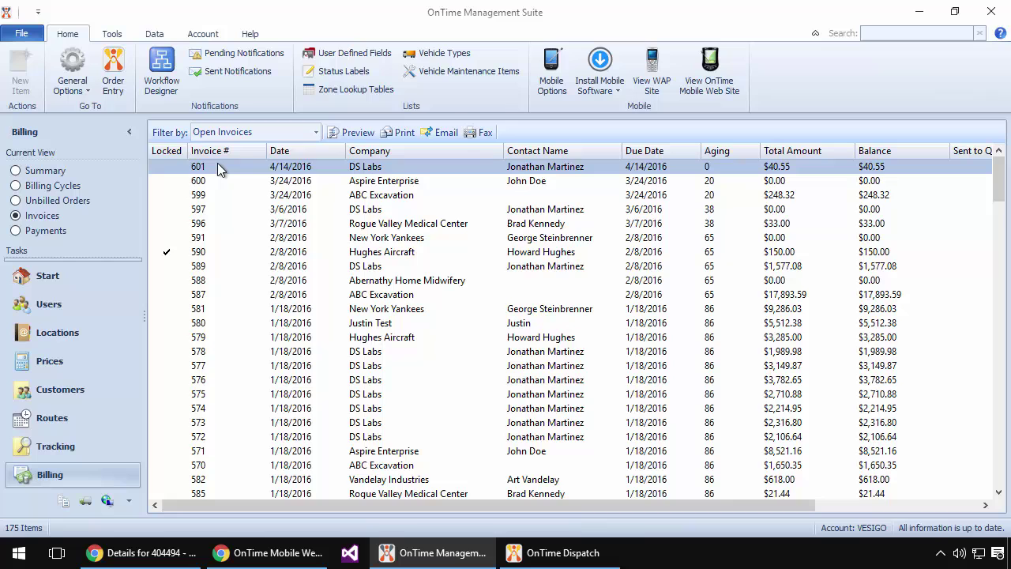
{"action": "right_click", "coordinate": [218, 166]}
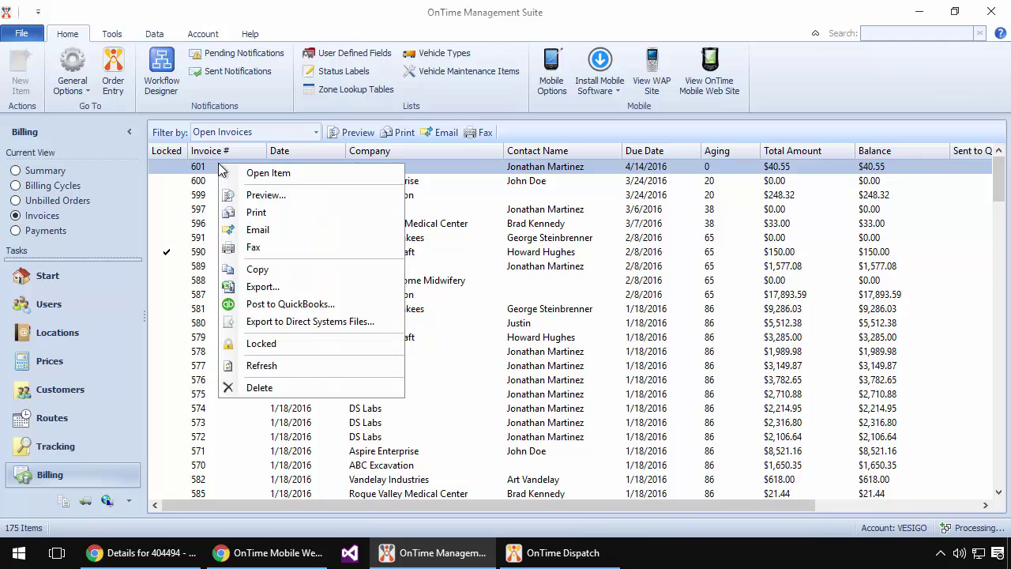
{"action": "left_click", "coordinate": [266, 198]}
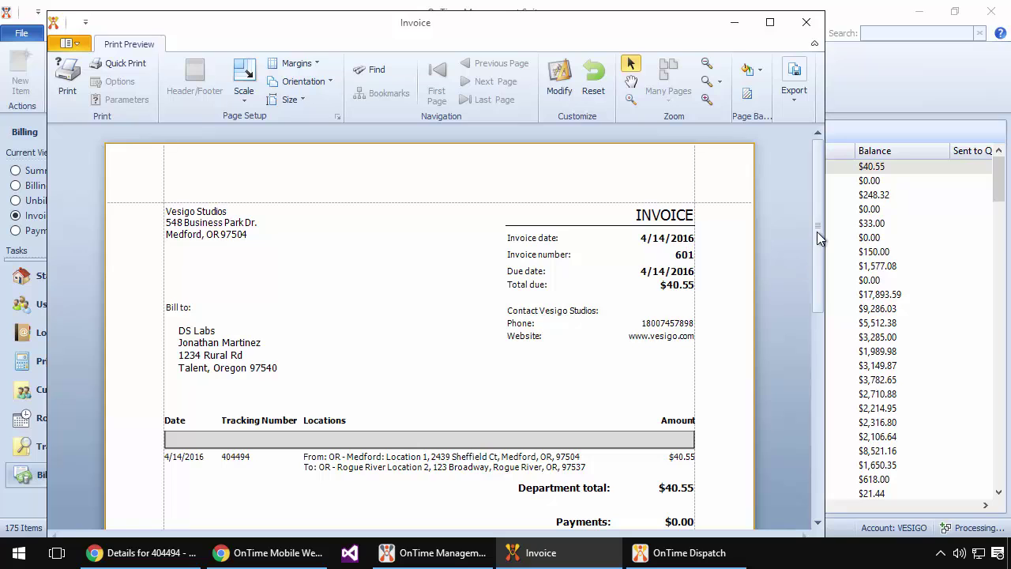
{"action": "left_click_drag", "start_coordinate": [817, 232], "coordinate": [823, 201]}
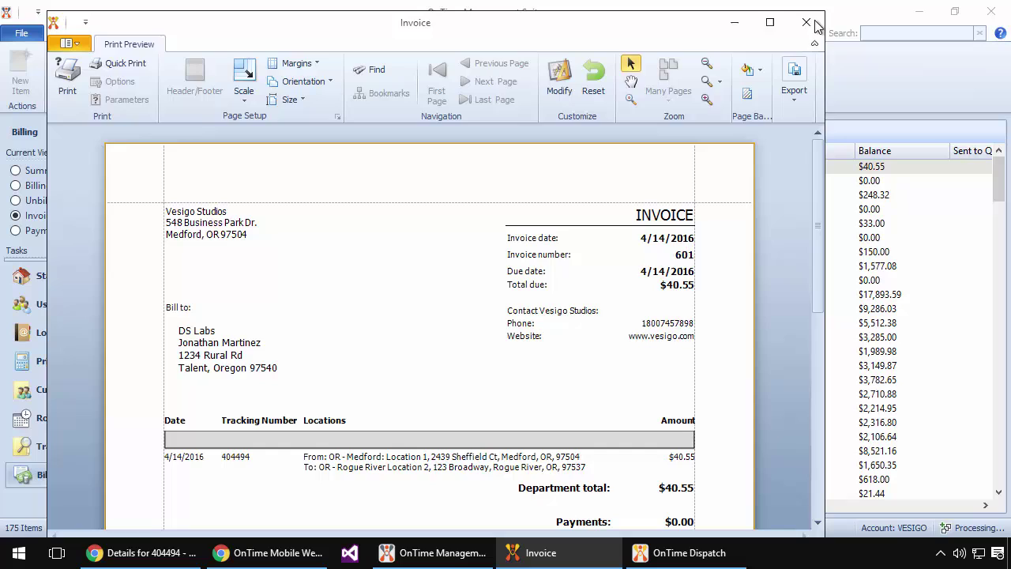
{"action": "left_click", "coordinate": [814, 22]}
Mark invoice 601 as available online and save it.
{"action": "double_click", "coordinate": [243, 166]}
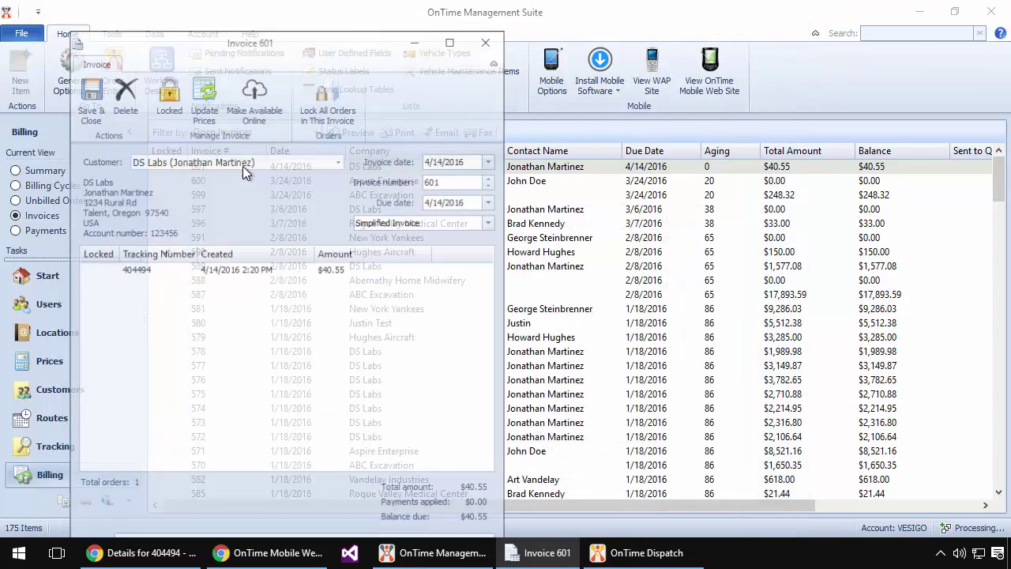
{"action": "left_click_drag", "start_coordinate": [300, 35], "coordinate": [461, 20]}
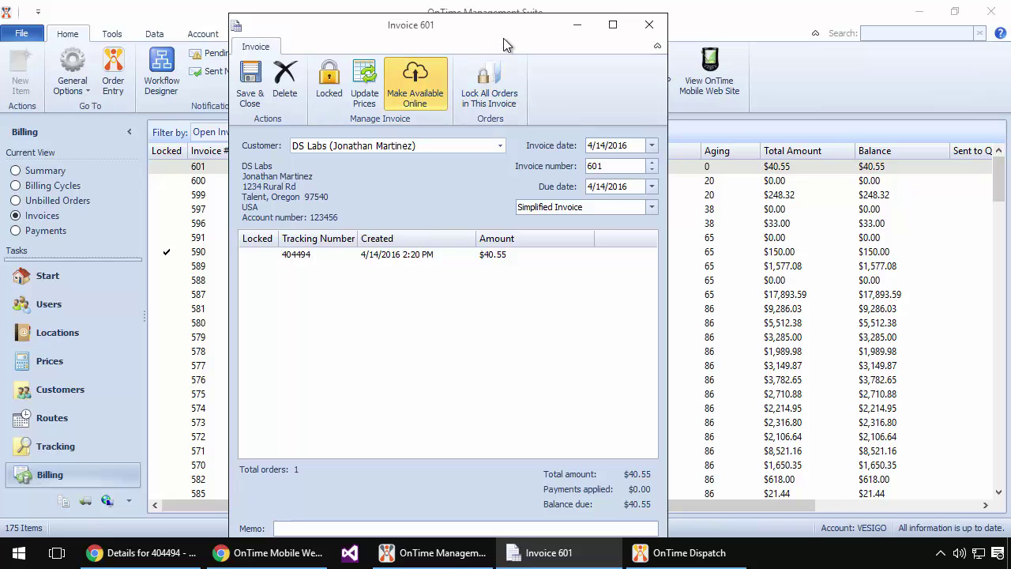
{"action": "mouse_move", "coordinate": [504, 33]}
{"action": "left_mouse_down"}
{"action": "mouse_move", "coordinate": [516, 14]}
{"action": "mouse_move", "coordinate": [517, 26]}
{"action": "left_mouse_up"}
{"action": "left_click", "coordinate": [253, 85]}
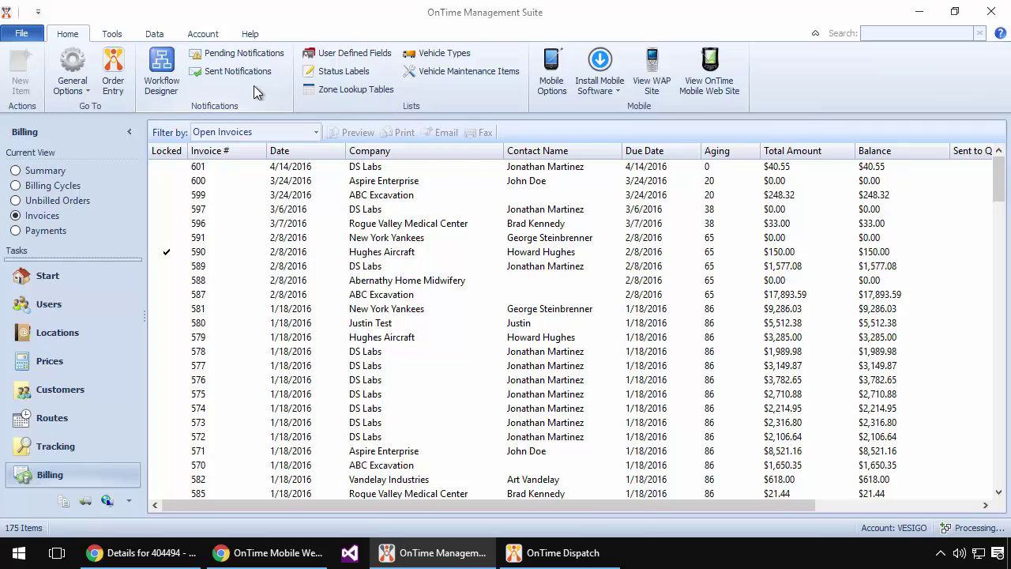
In the web portal, open invoice 601's PDF (ReportOutput.aspx), then go back to the Home page.
{"action": "left_click", "coordinate": [148, 557]}
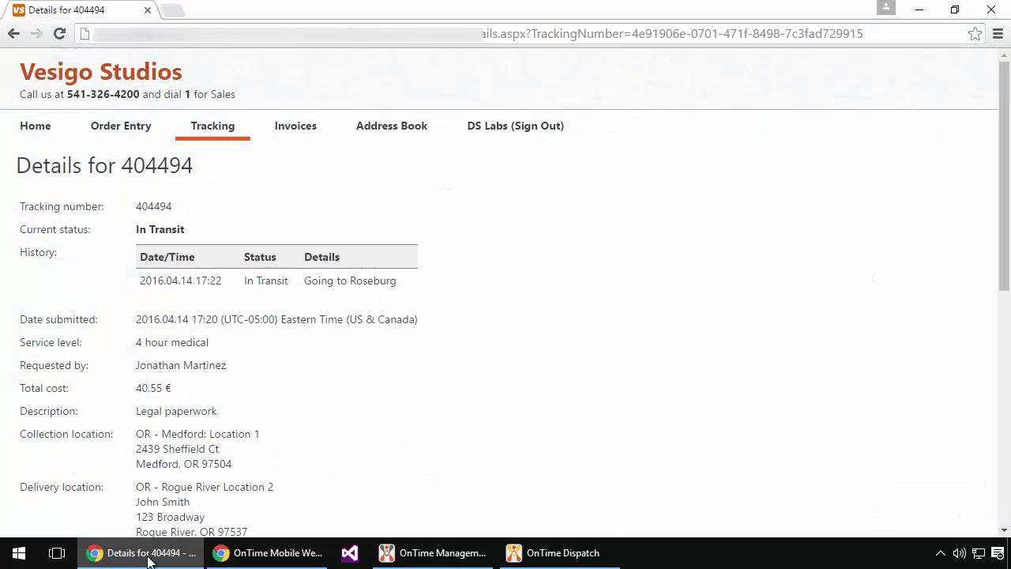
{"action": "left_click", "coordinate": [309, 136]}
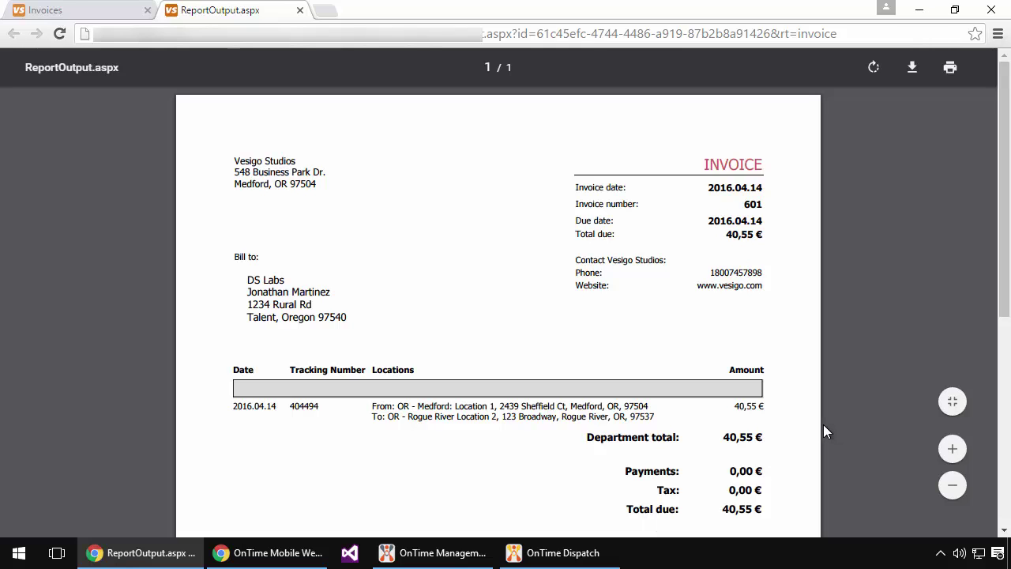
{"action": "left_click", "coordinate": [92, 17]}
{"action": "left_click", "coordinate": [35, 128]}
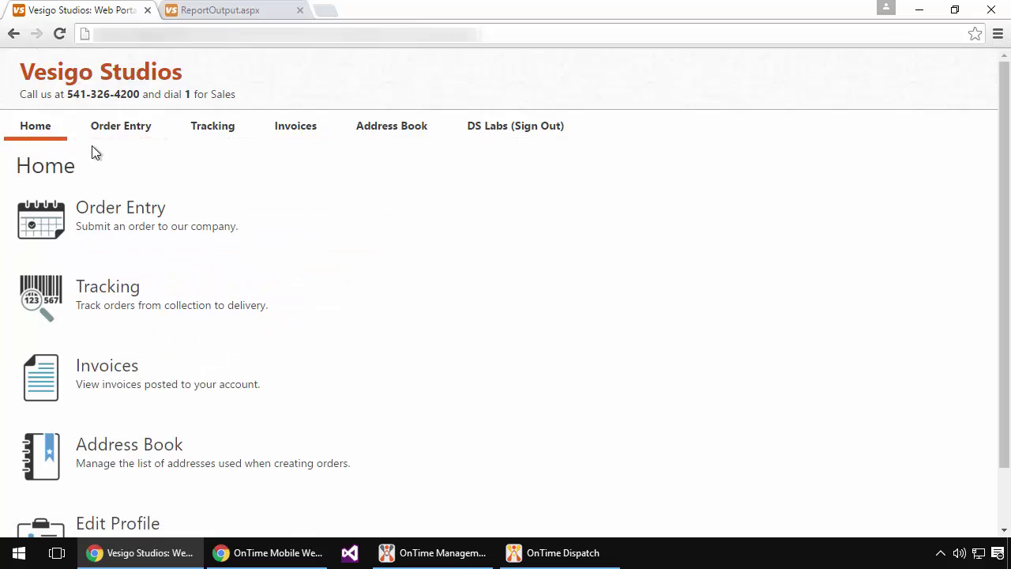